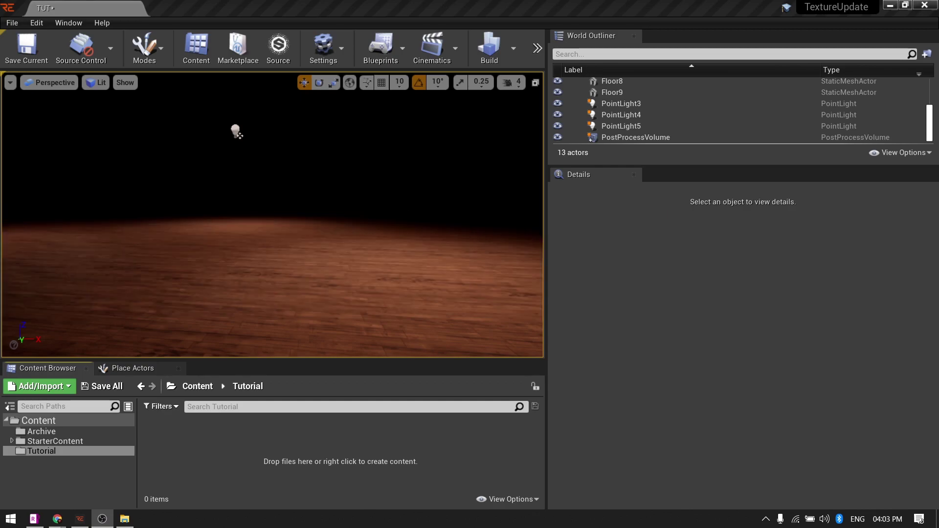
- Create a new Actor Blueprint named BP_Screen in the Tutorial folder
click(686, 430)
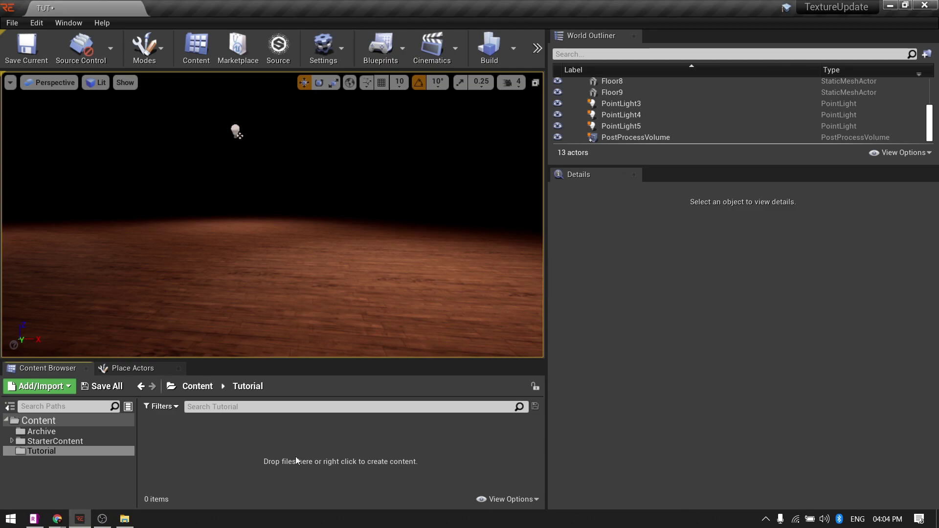
right_click(183, 450)
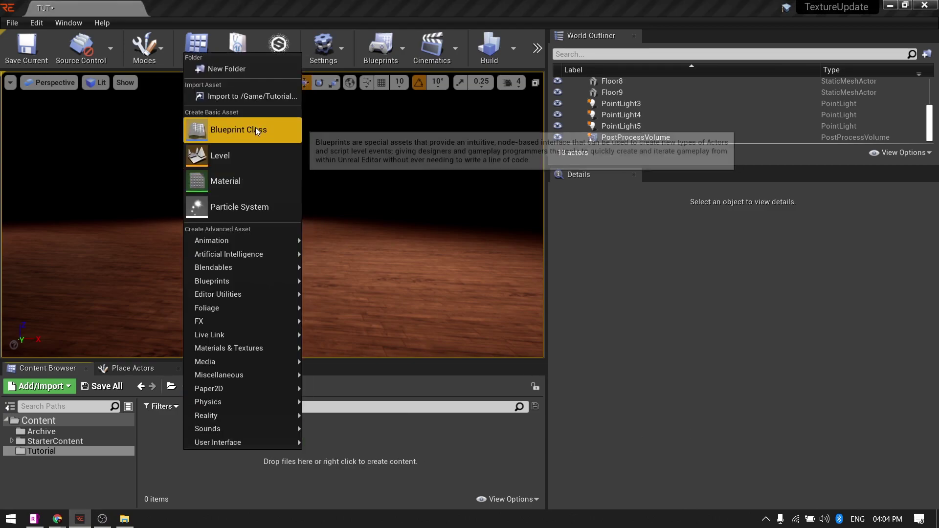
click(258, 129)
click(352, 158)
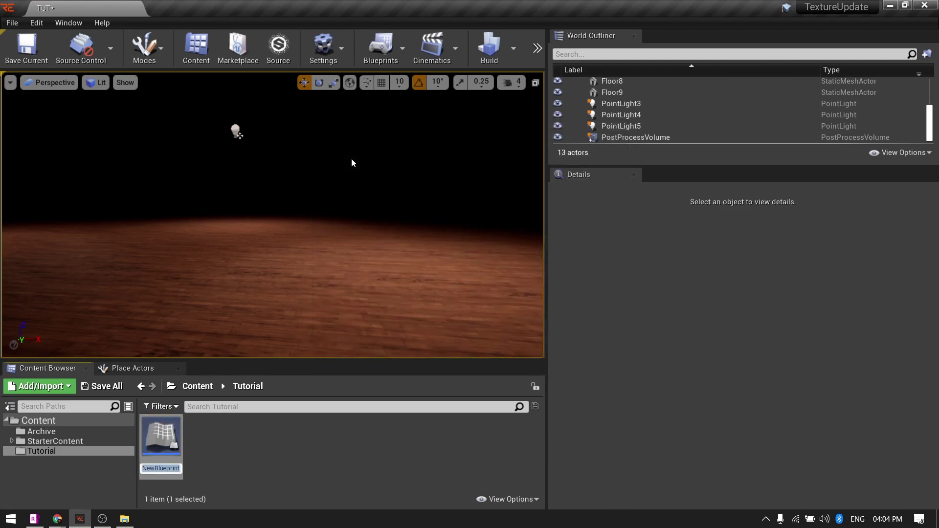
text(BP_Scr)
text(een)
key(Return)
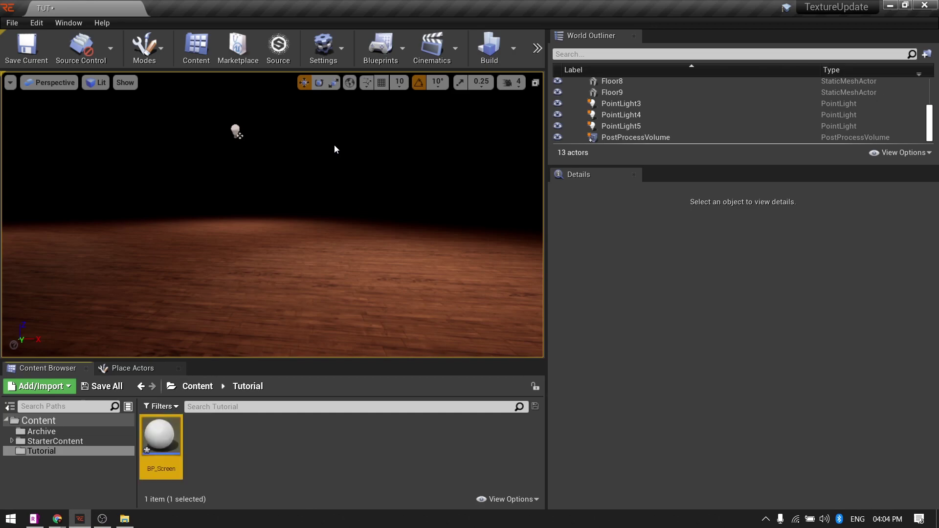
- Open BP_Screen and add a Plane component to it
double_click(154, 459)
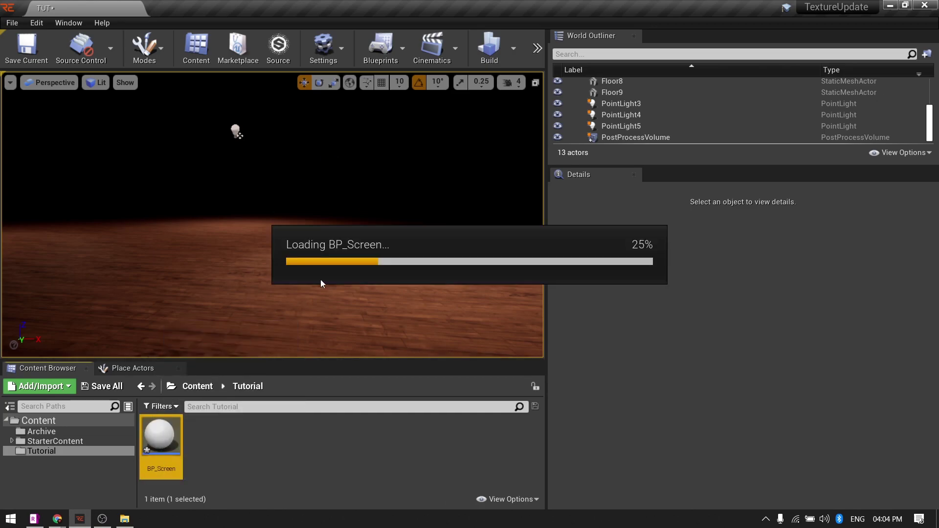
click(62, 53)
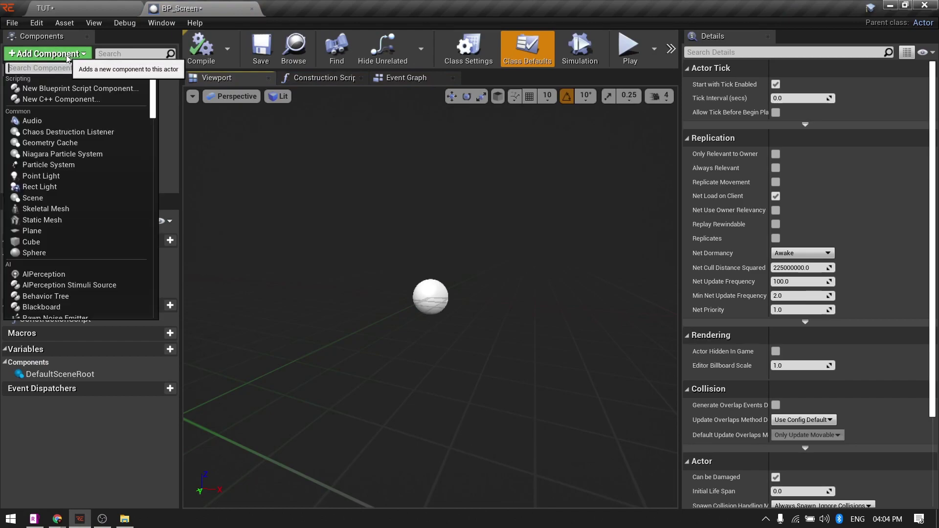
text(plane)
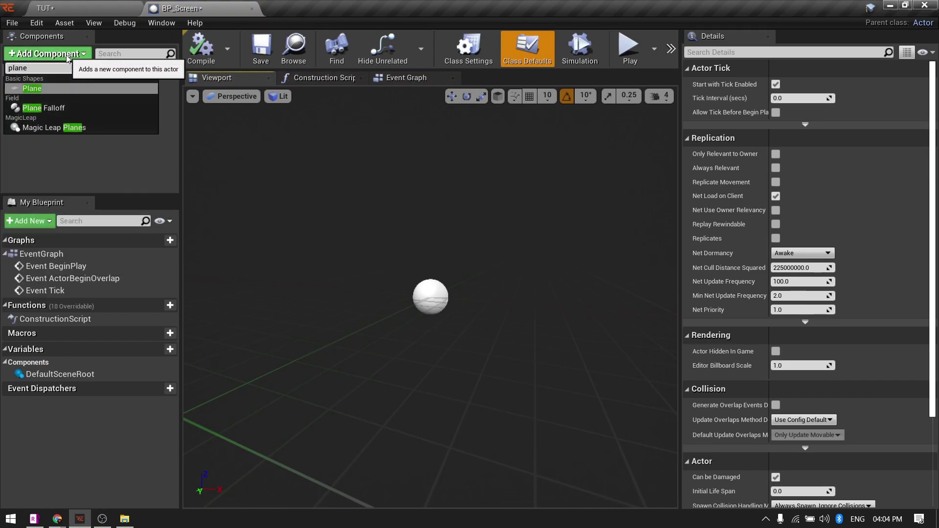
click(33, 89)
click(57, 108)
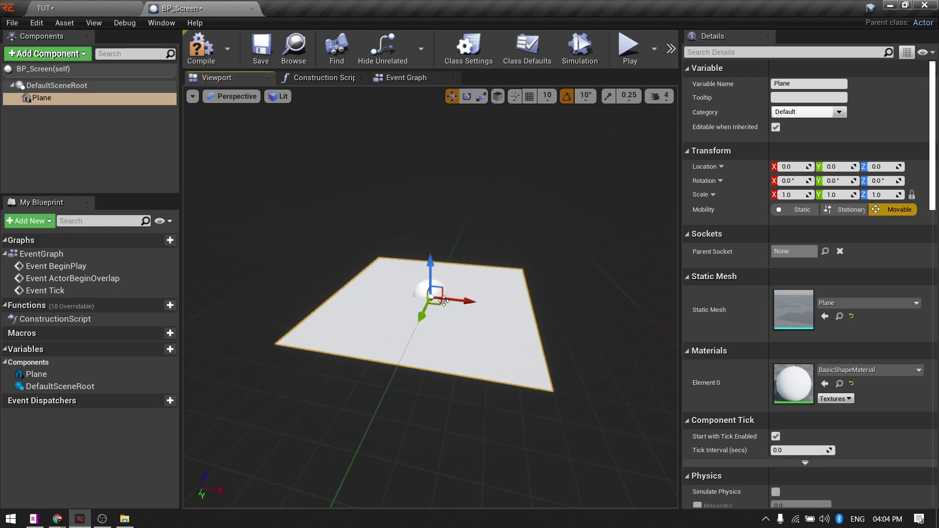
- Create a material named MM_ScreenMat in Tutorial with its blend mode set to Masked
click(74, 8)
right_click(244, 460)
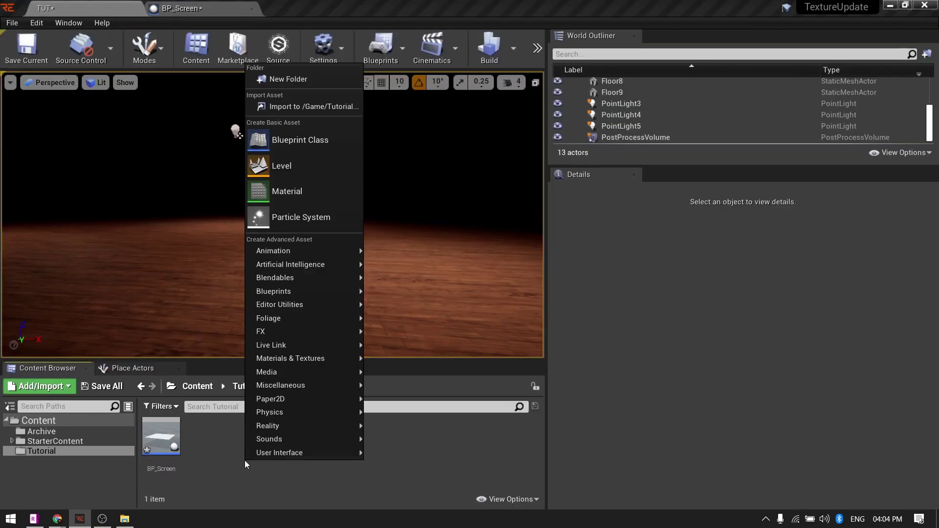
click(282, 191)
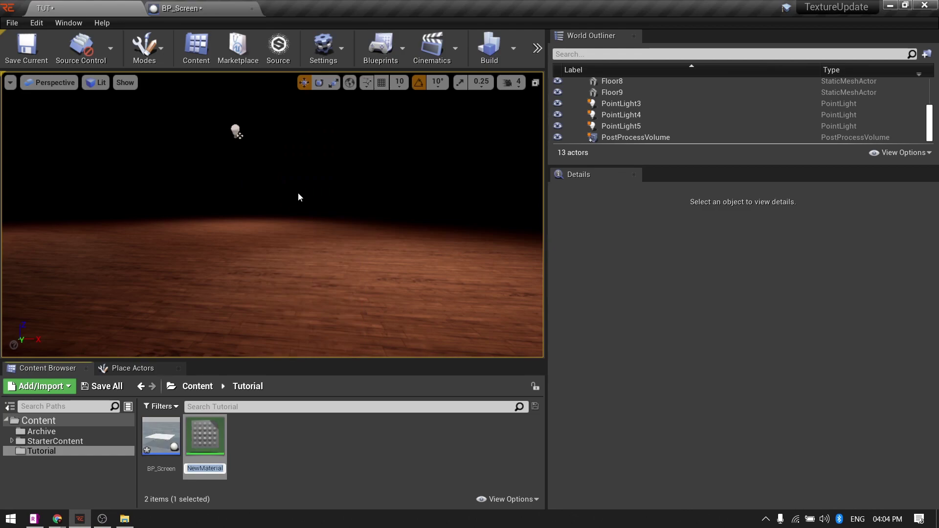
text(M)
text(en)
key(Return)
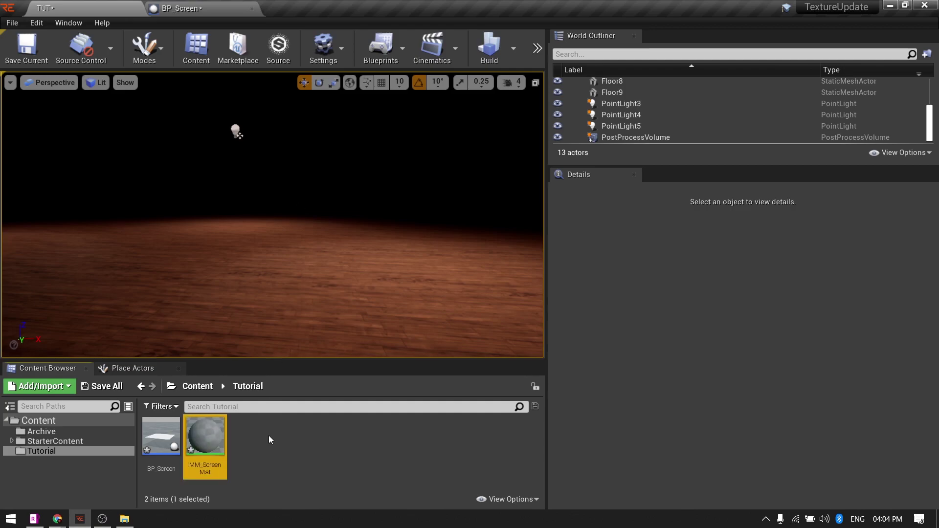
double_click(206, 440)
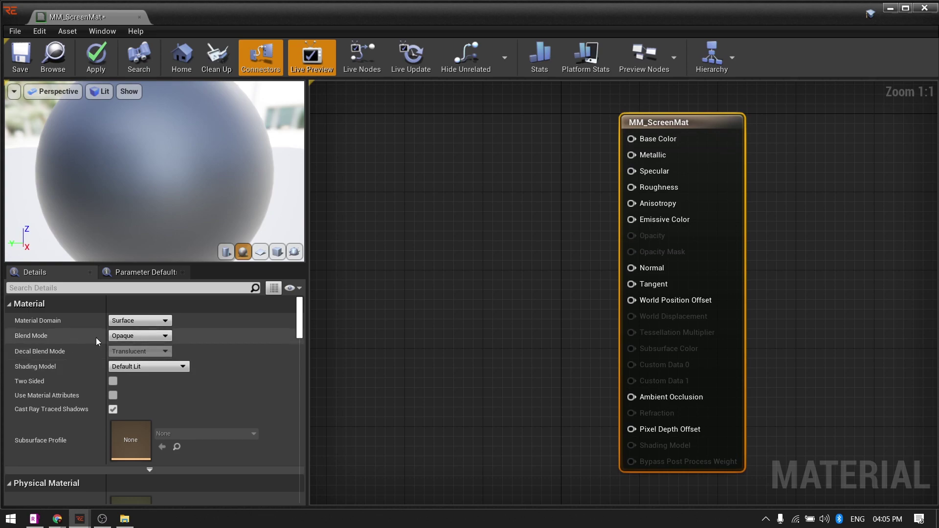
click(150, 341)
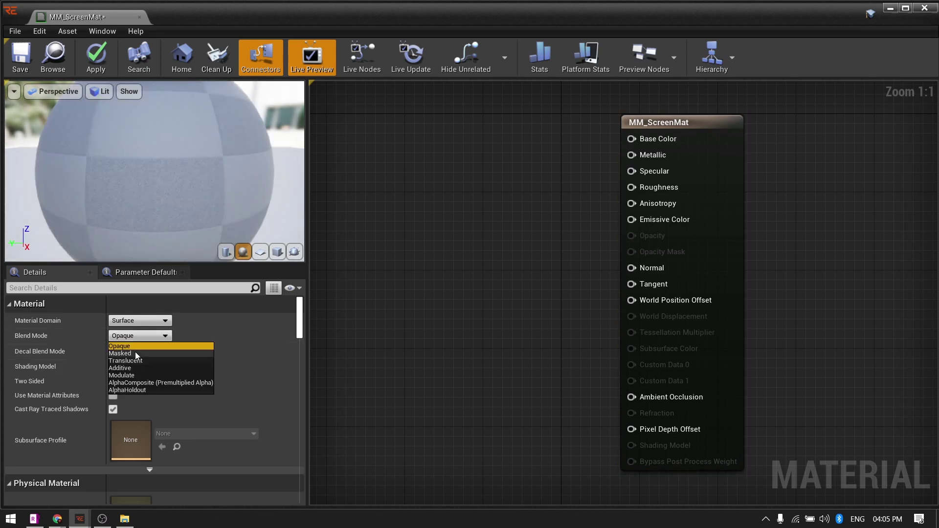
click(128, 358)
- Add a T_Brick_Clay_New_D Texture Sample wired to Base Color and Opacity Mask
right_click(449, 169)
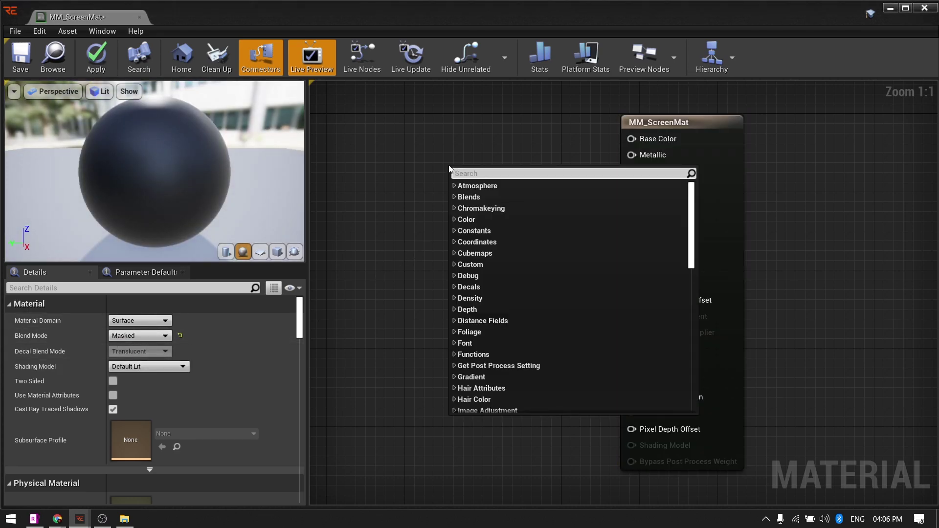
text(texture)
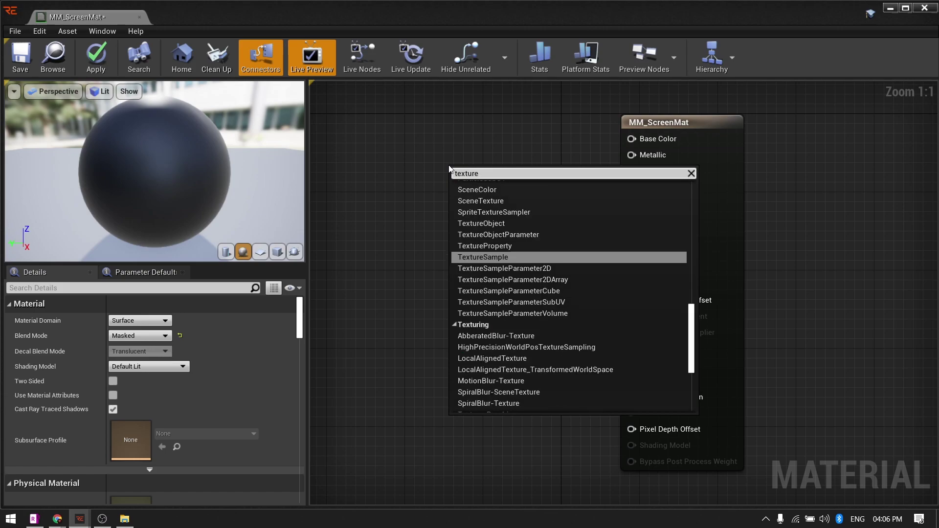
text(sampl)
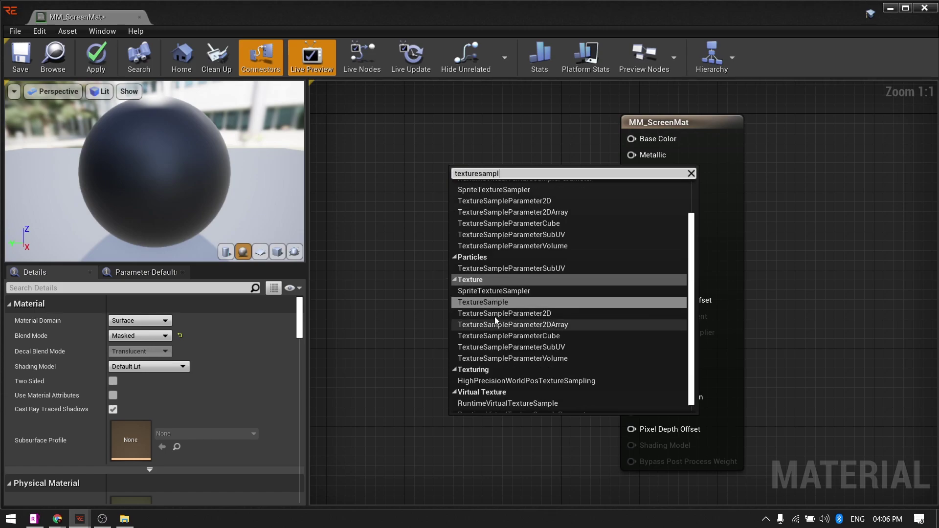
click(500, 302)
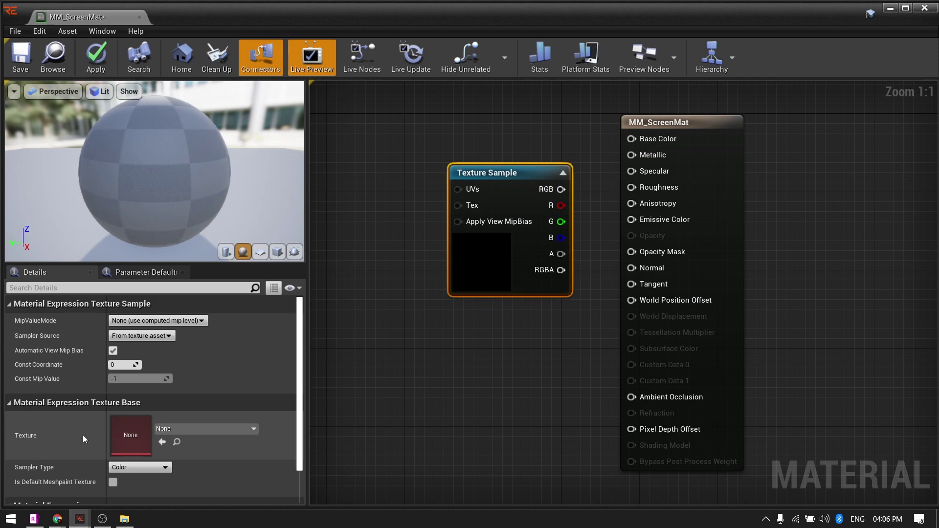
scroll(108, 427, down, 1)
click(205, 409)
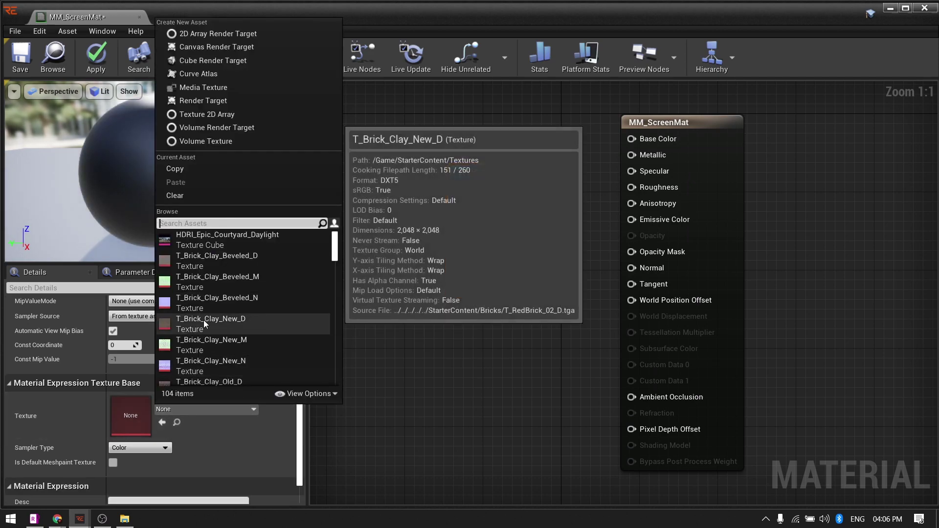
click(211, 318)
drag(468, 173, 439, 173)
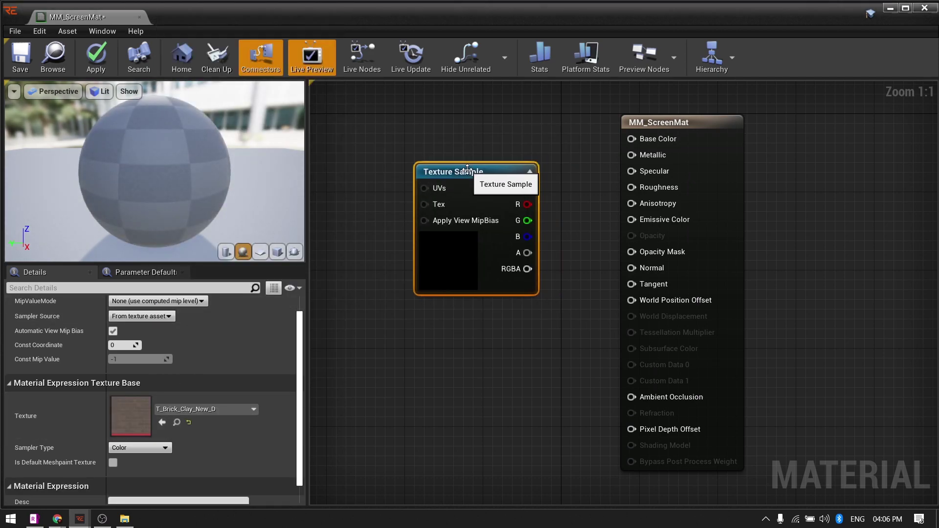
drag(527, 188, 632, 140)
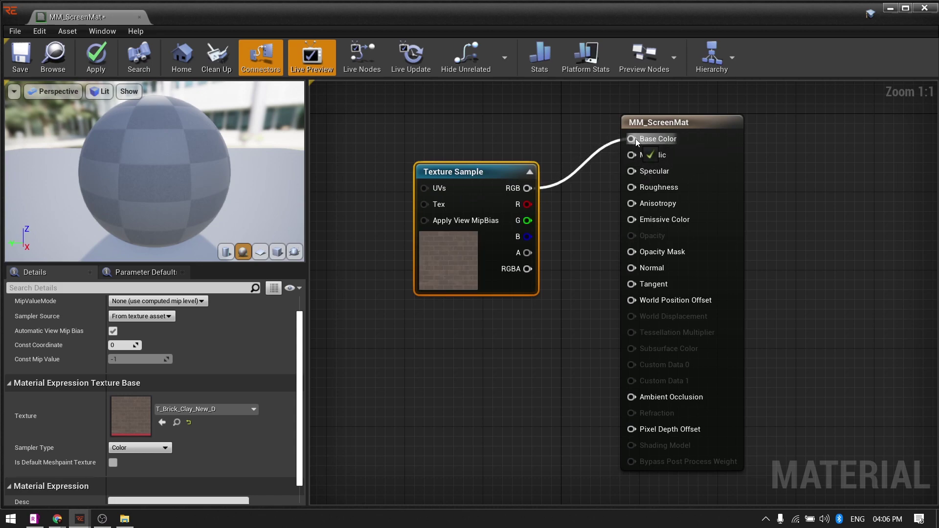
drag(522, 253, 649, 257)
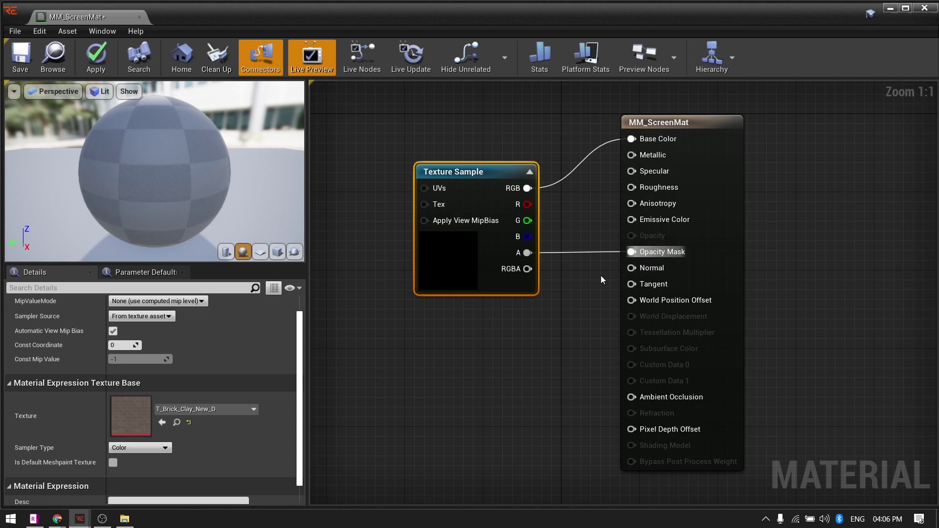
drag(457, 171, 467, 152)
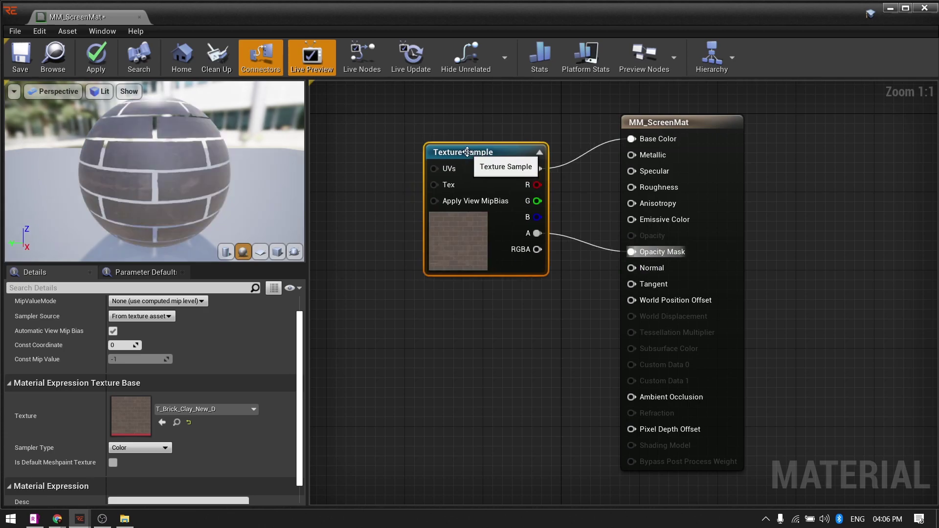
- Convert the Texture Sample into a parameter named PlayerImage and save the material
right_click(468, 153)
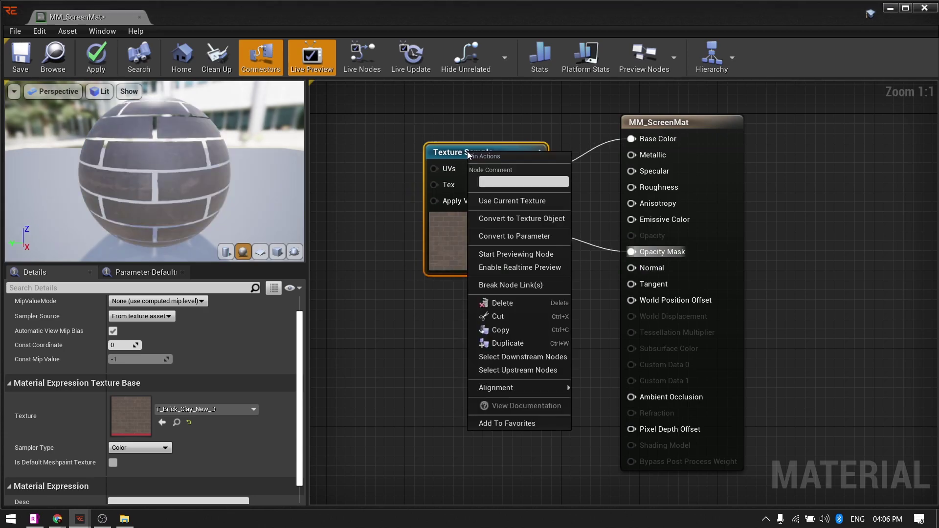
click(503, 237)
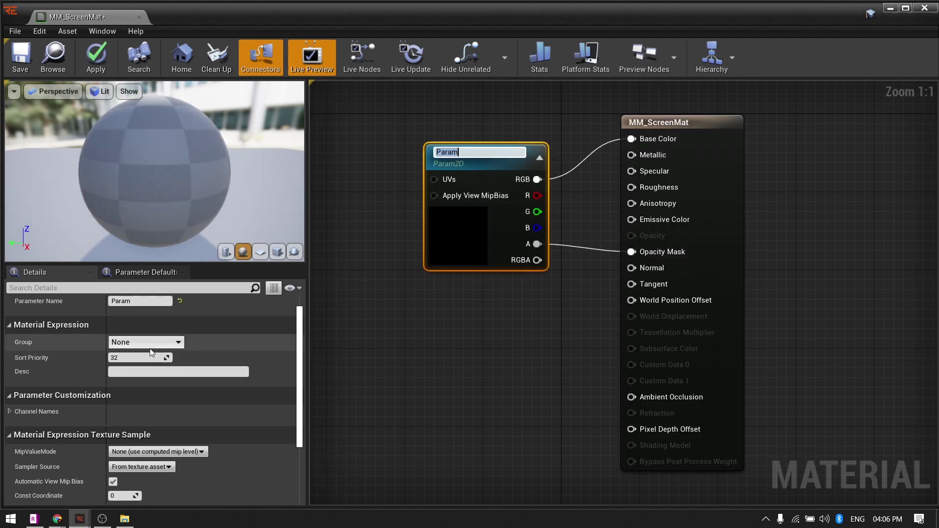
text(PlayerImage)
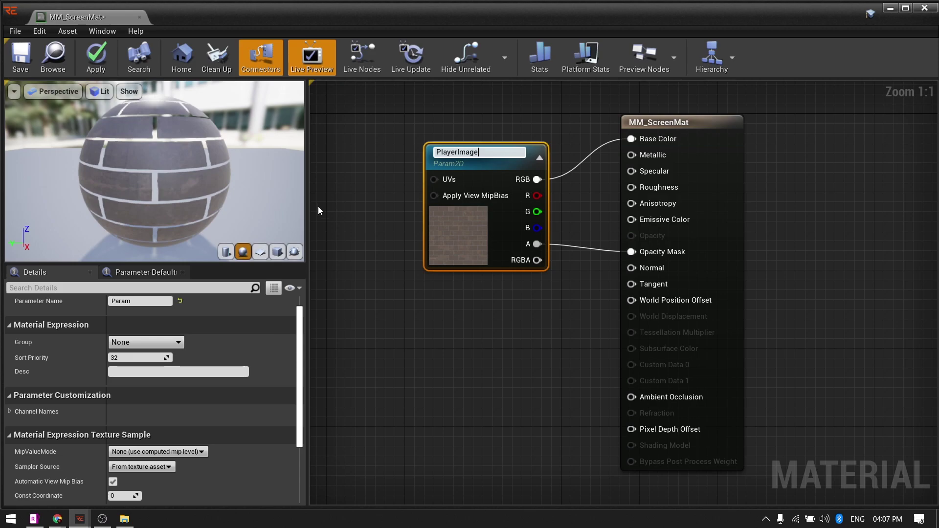
click(370, 152)
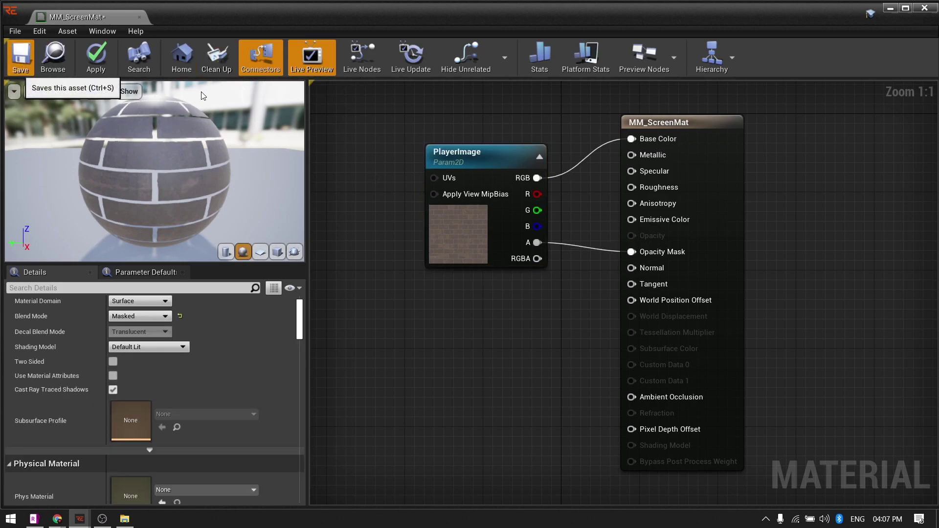
key(ctrl+s)
- Assign MM_ScreenMat to the BP_Screen plane's material slot
click(198, 8)
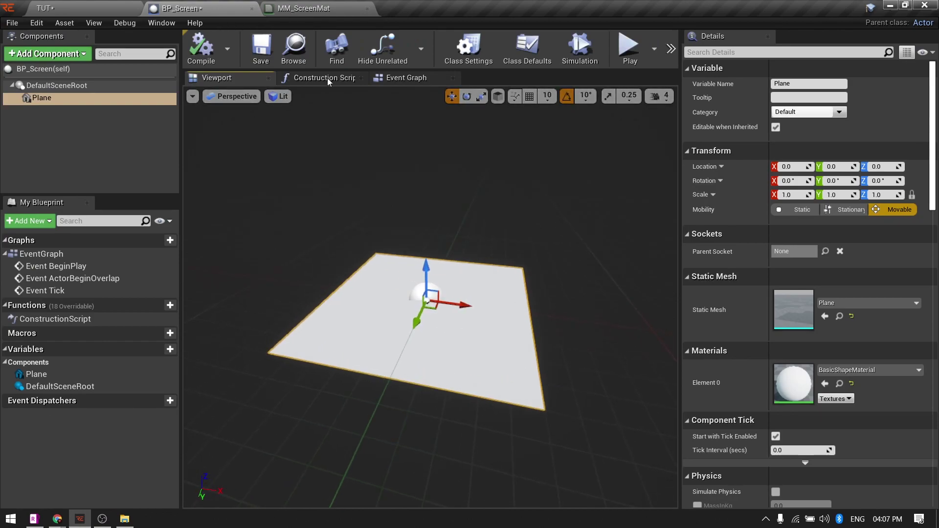
click(853, 369)
text(mm)
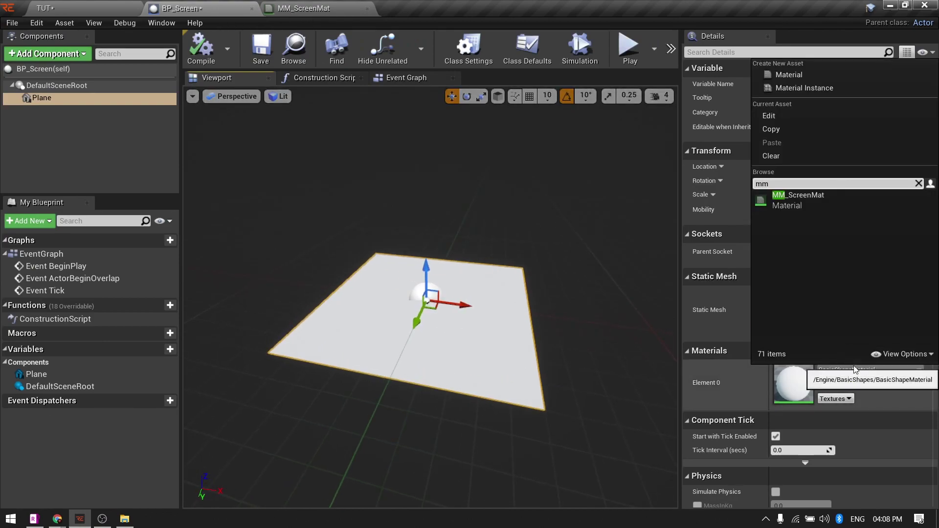
text(_)
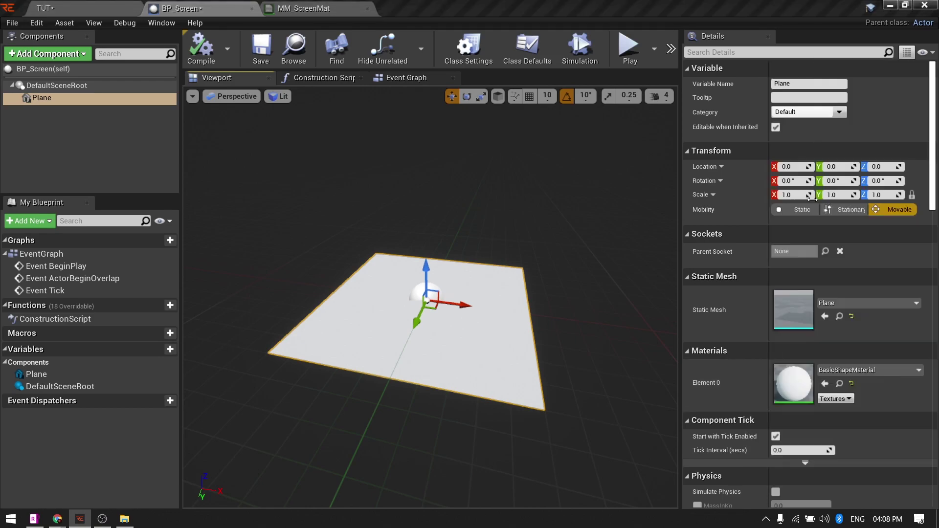
click(800, 199)
- Rotate the plane 90 degrees on X so it stands upright like a wall
right_drag(359, 220, 359, 220)
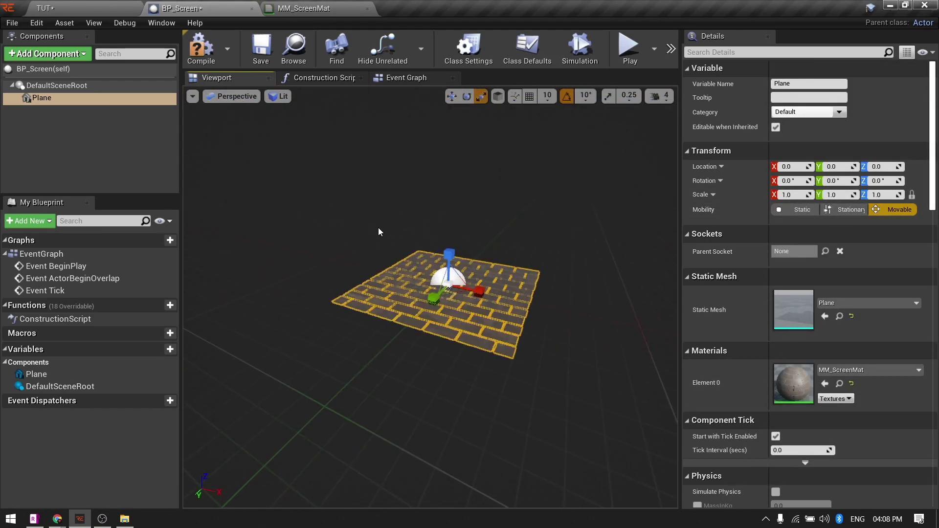
key(r)
key(e)
mouse_move(438, 241)
mouse_down()
mouse_move(440, 308)
mouse_move(425, 328)
mouse_up()
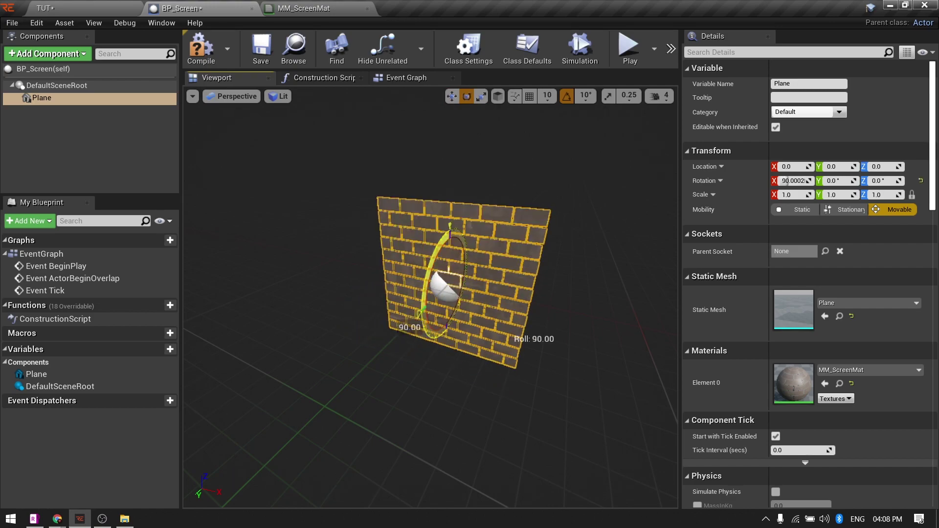
click(237, 152)
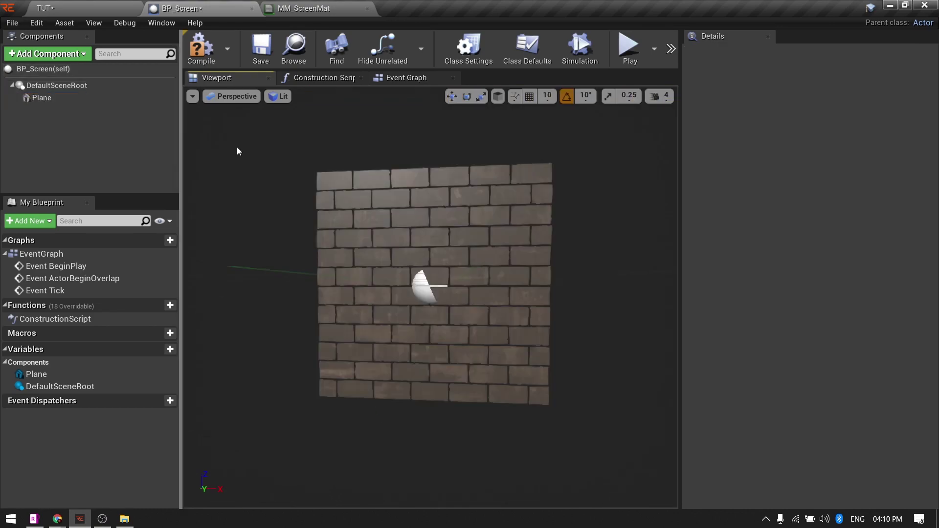
- Add a ZDUpdate Material component with one expanded Textures array entry
click(79, 54)
text(zdup)
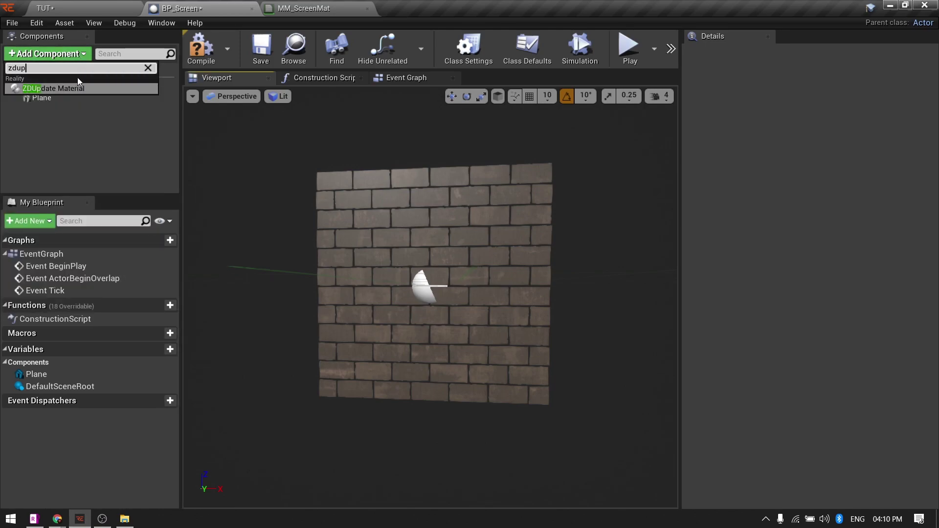
click(79, 88)
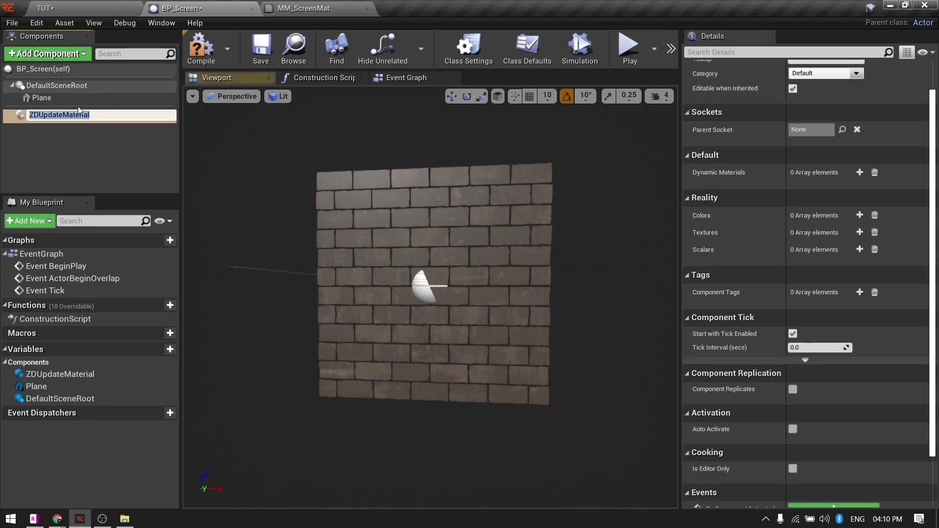
key(Return)
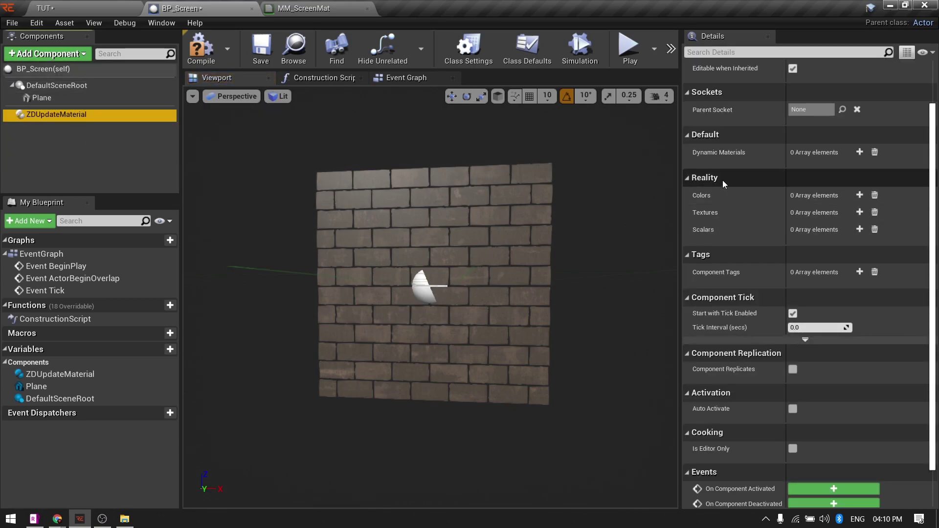
click(860, 213)
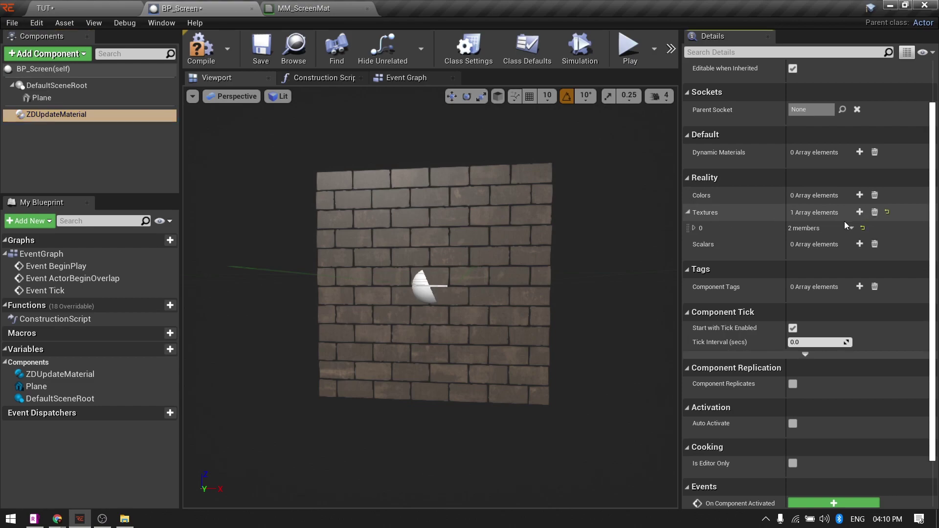
click(693, 228)
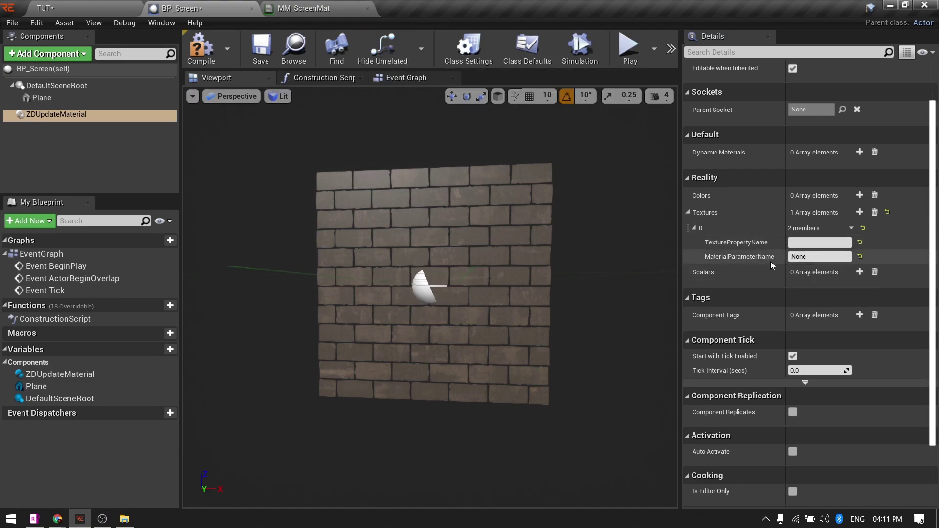
- In MM_ScreenMat, reposition the PlayerImage node and copy its parameter name
click(298, 12)
drag(477, 168, 468, 167)
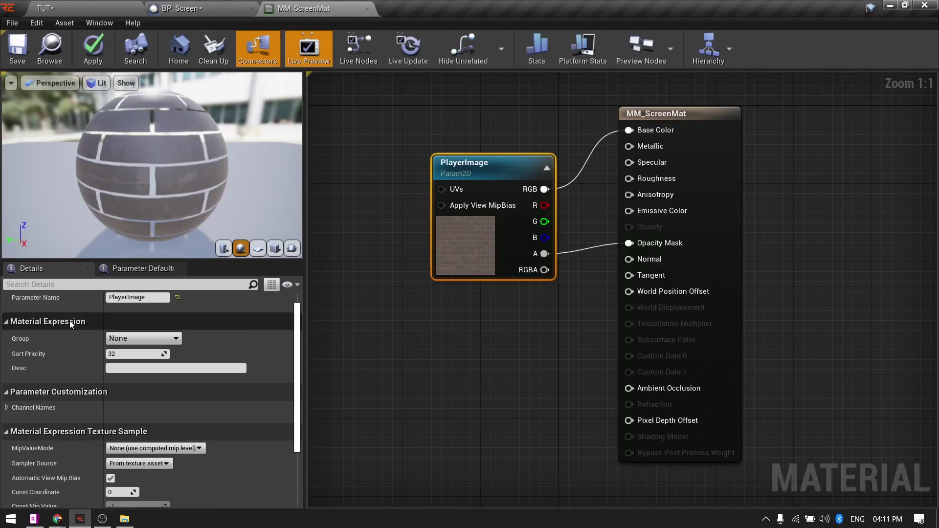
scroll(134, 325, up, 1)
drag(478, 163, 438, 134)
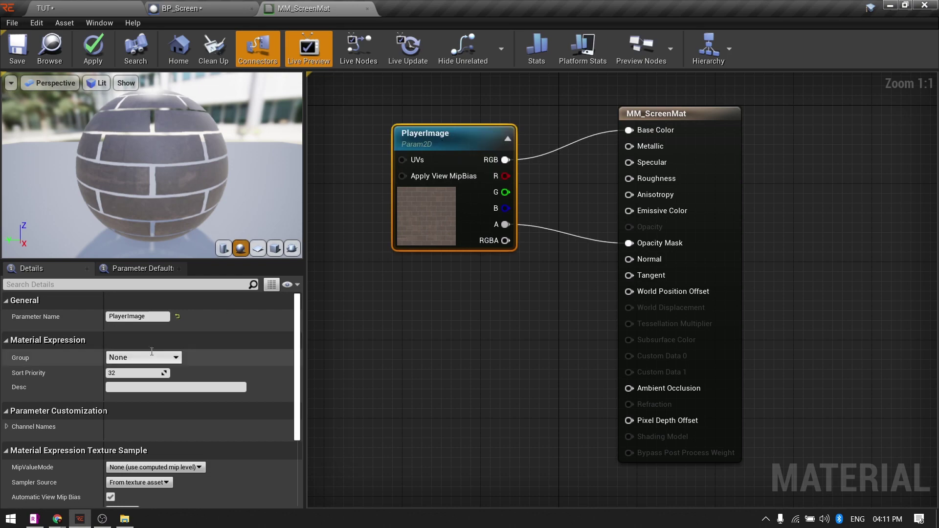
double_click(156, 317)
right_click(126, 318)
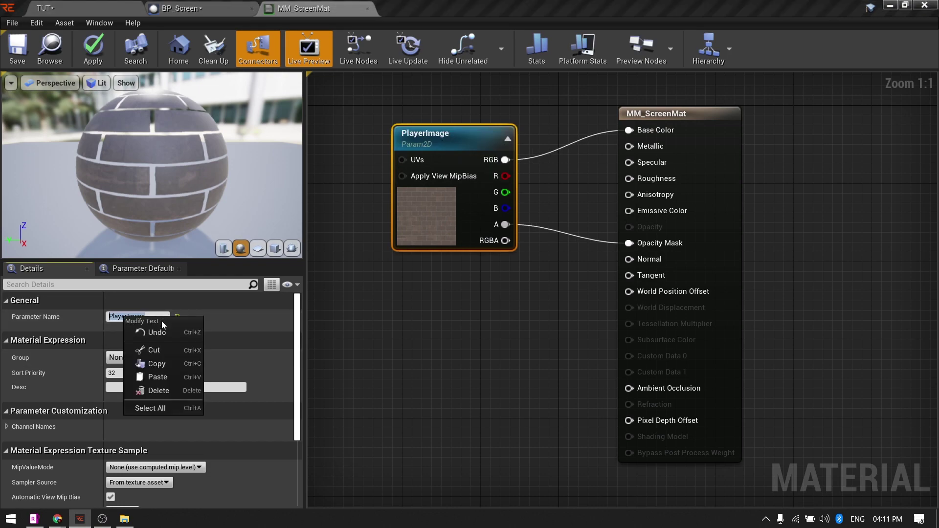
click(156, 364)
- Paste PlayerImage into the texture entry's MaterialParameterName field
click(207, 7)
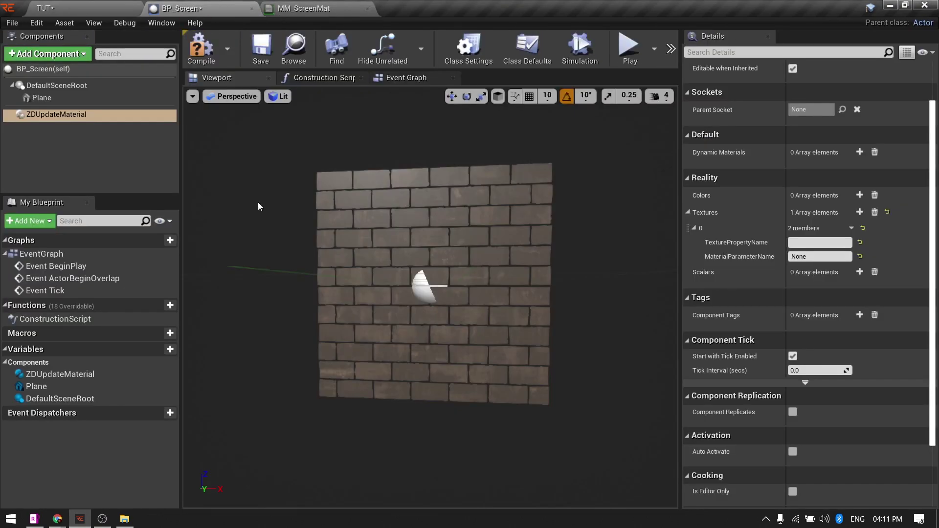
click(810, 257)
double_click(810, 257)
right_click(806, 258)
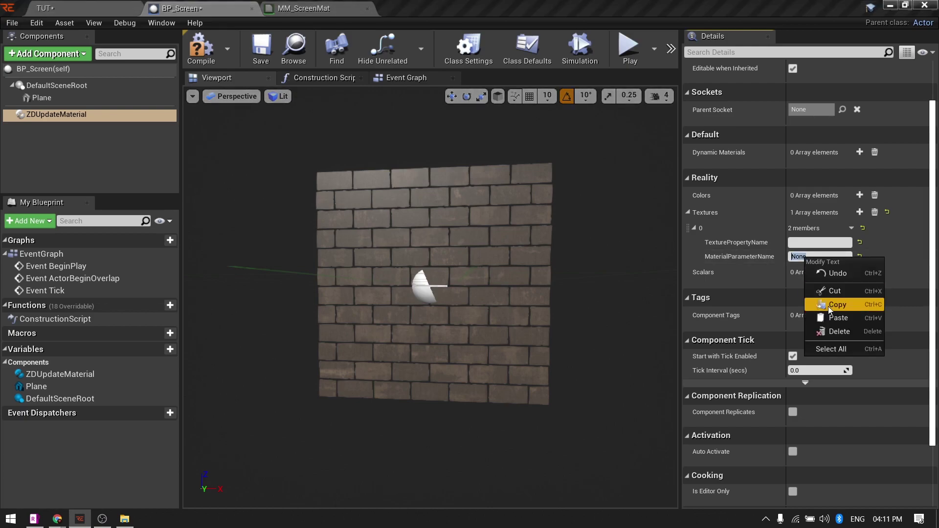
click(829, 321)
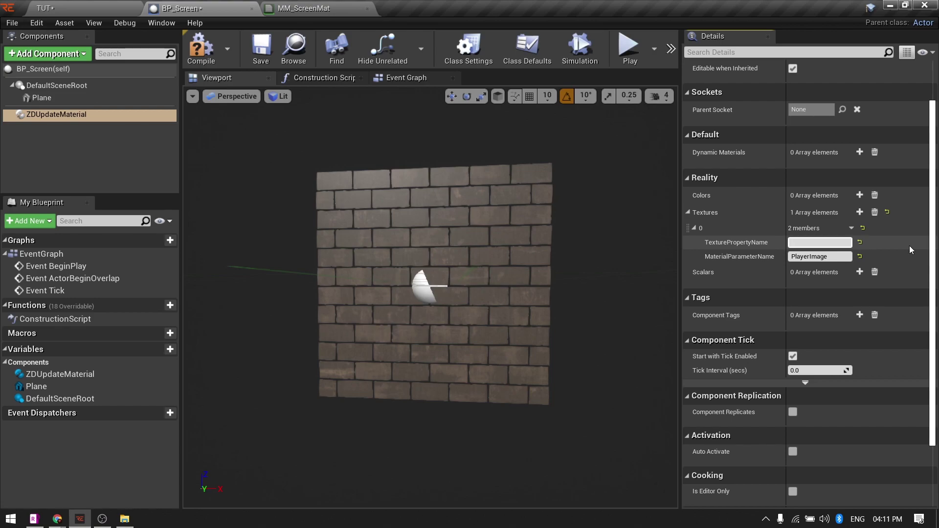
text(I)
text(mageTex)
text(ture)
- Copy the ImageTexture value from the TexturePropertyName field
double_click(834, 245)
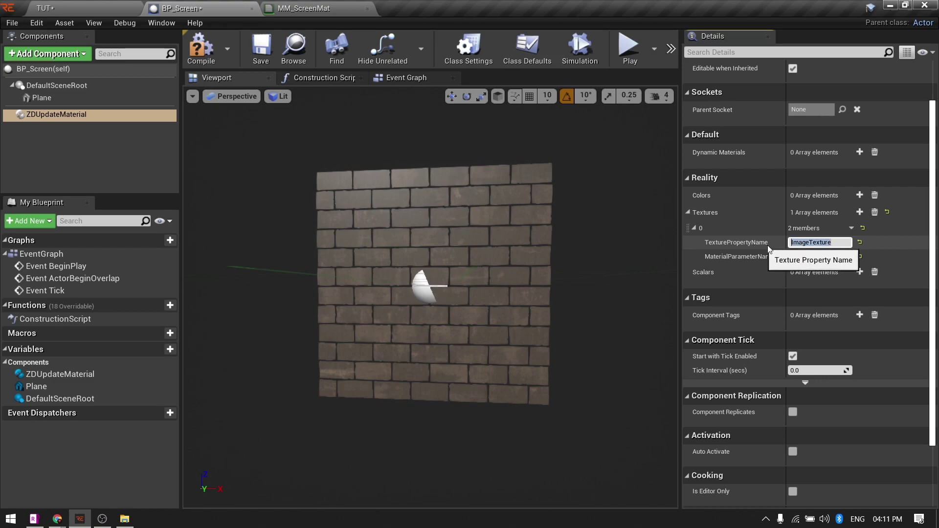
right_click(798, 243)
click(829, 288)
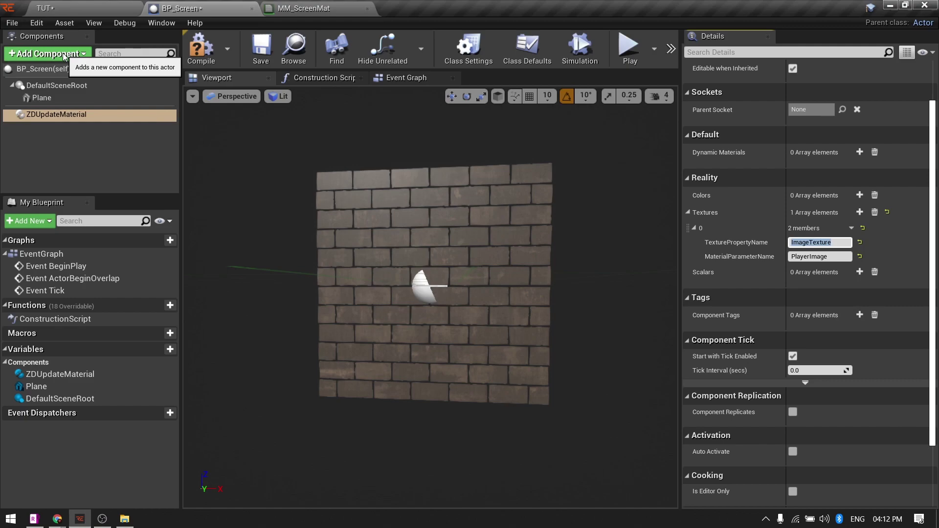
- Add a ZDProperty Component Texture and edit its Member Name field
click(65, 57)
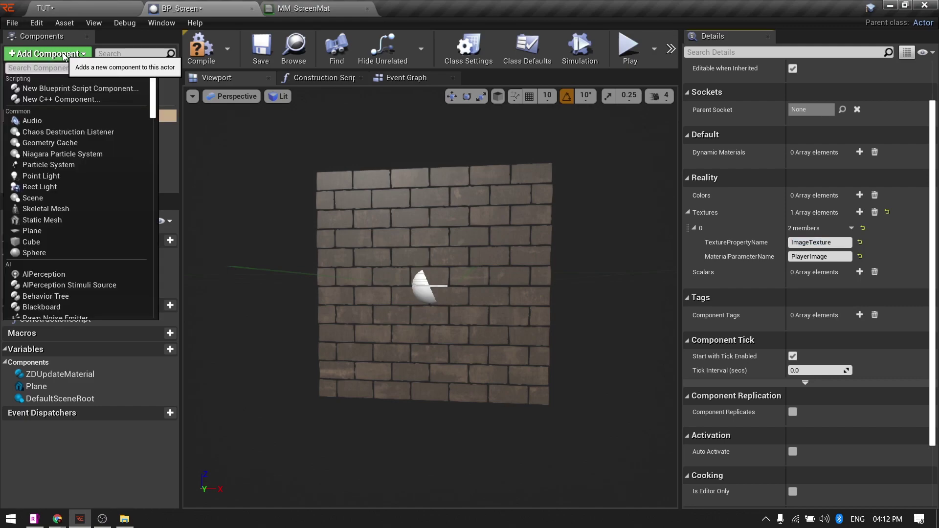
text(zd)
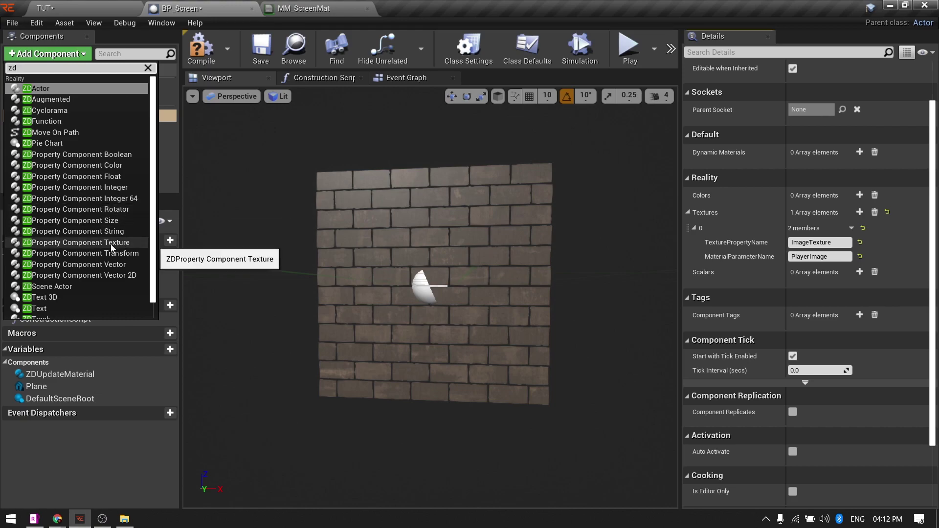
click(79, 242)
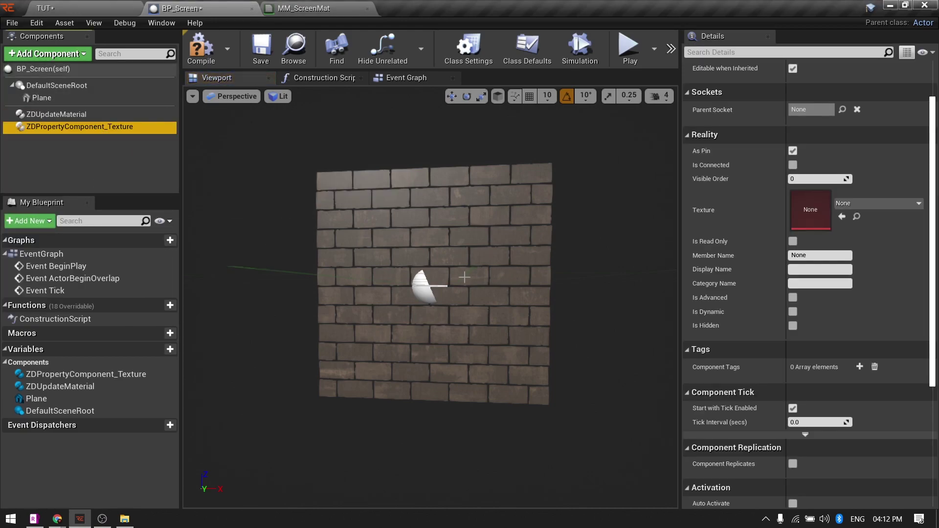
click(820, 256)
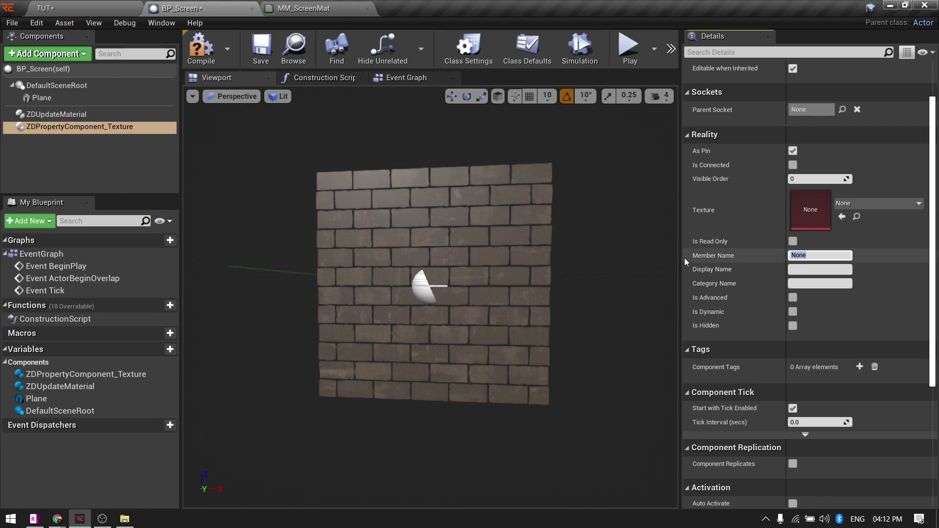
text(ImageTexture)
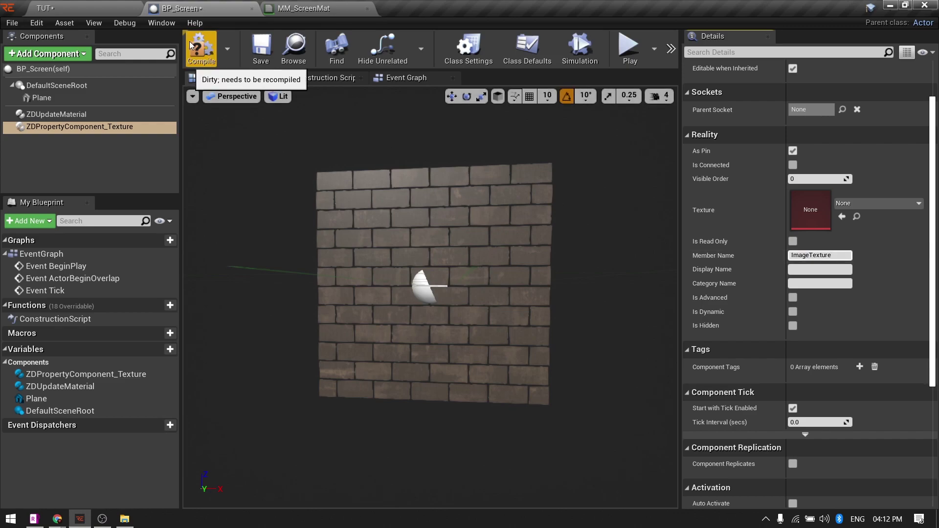
- Add a ZDActor component and compile BP_Screen
click(61, 56)
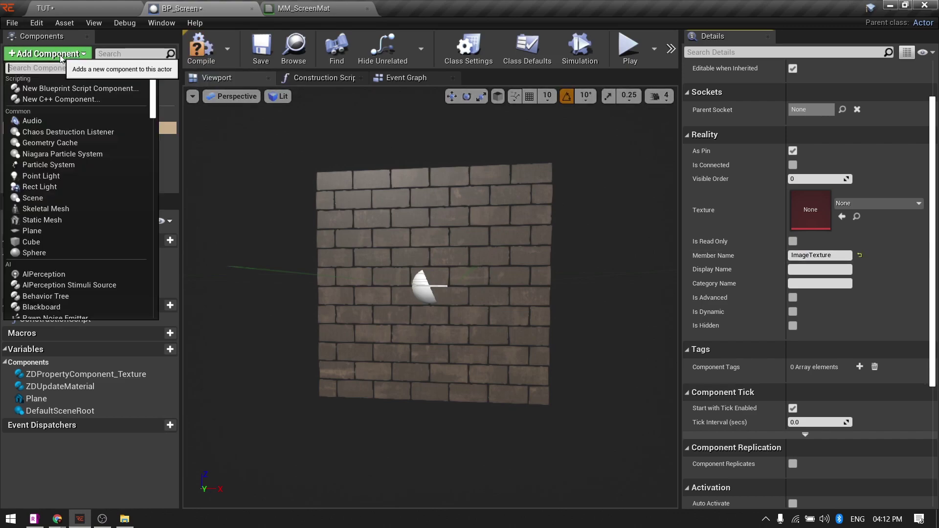
text(zda)
click(62, 89)
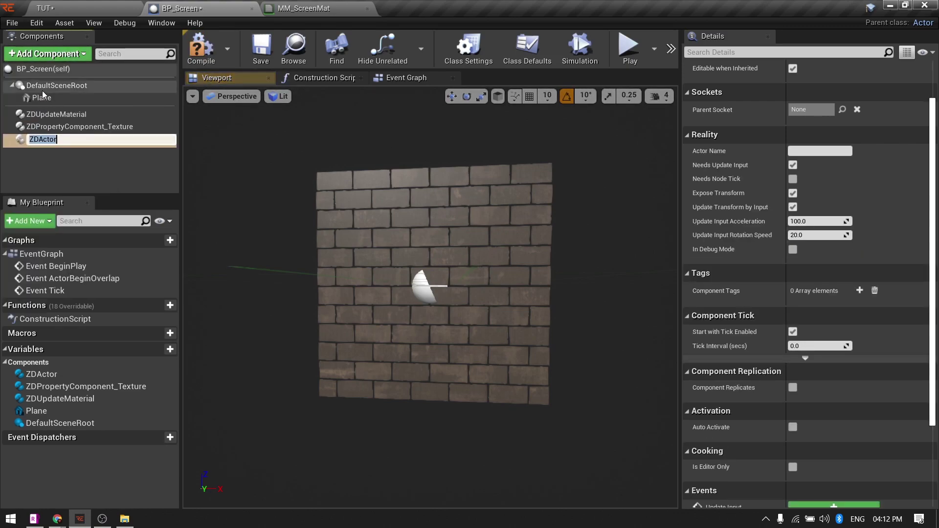
click(208, 63)
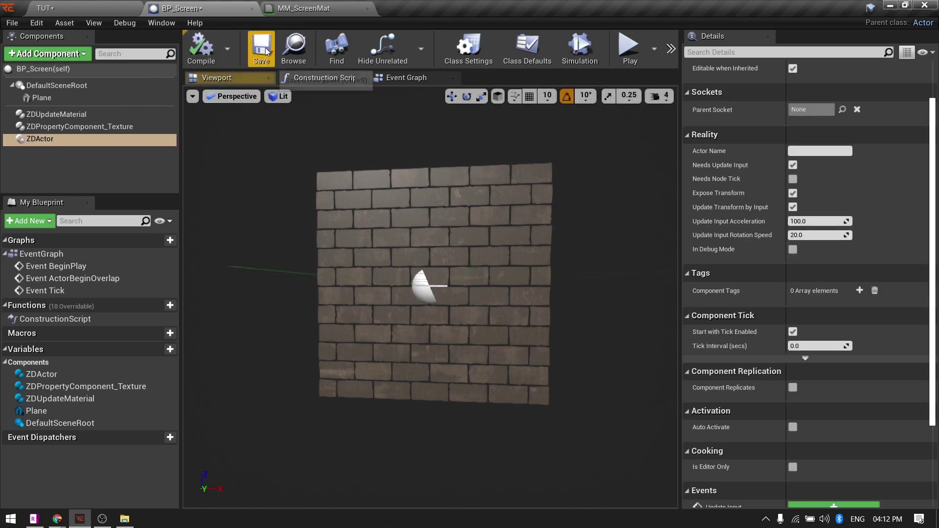
- Drop a BP_Screen actor into the TUT level and play it in the editor
click(95, 8)
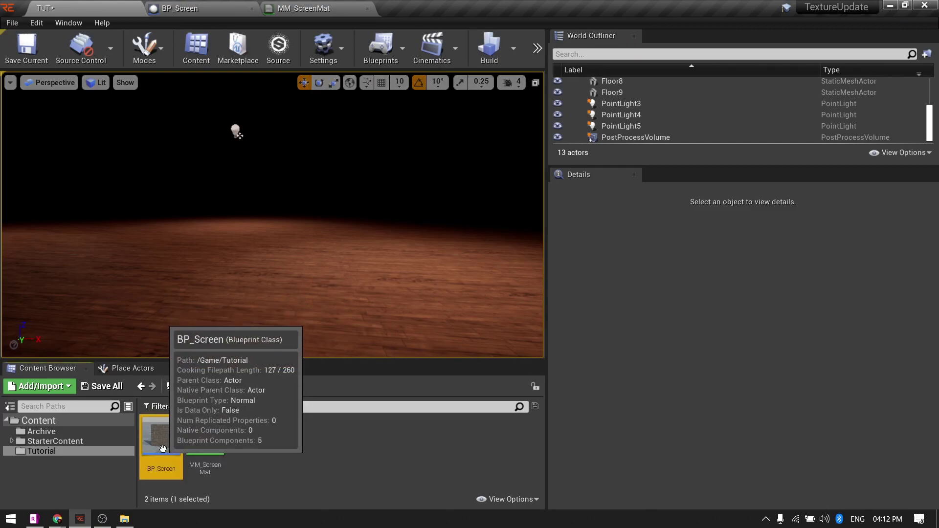
mouse_move(162, 437)
mouse_down()
mouse_move(253, 265)
mouse_move(261, 197)
mouse_up()
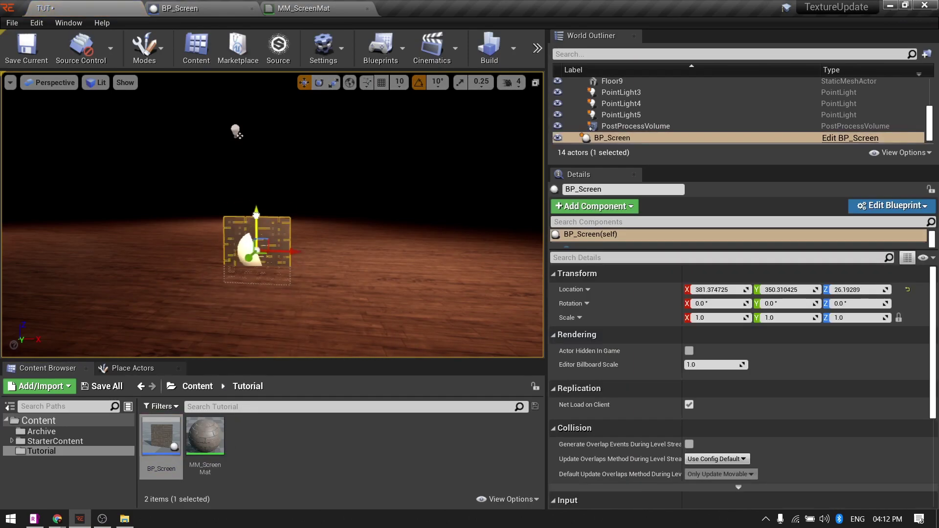
scroll(262, 197, up, 5)
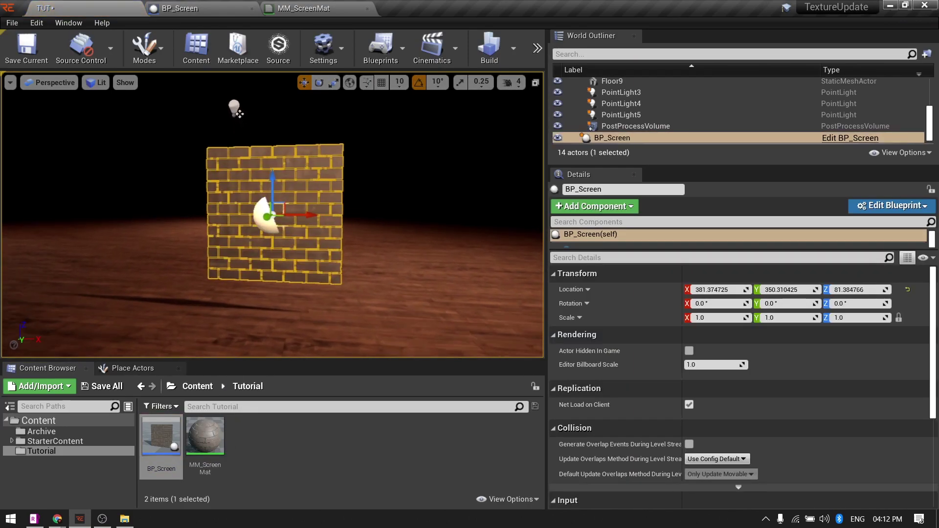
click(534, 50)
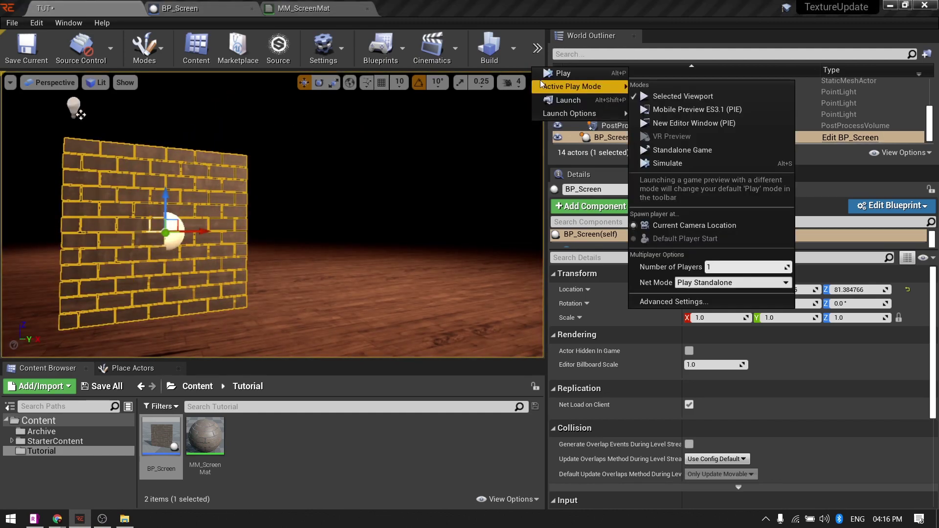
click(565, 69)
- In RealityHub, select and reposition the BP_Screen_2 node, toggling its rendering off and on
key(alt+Tab)
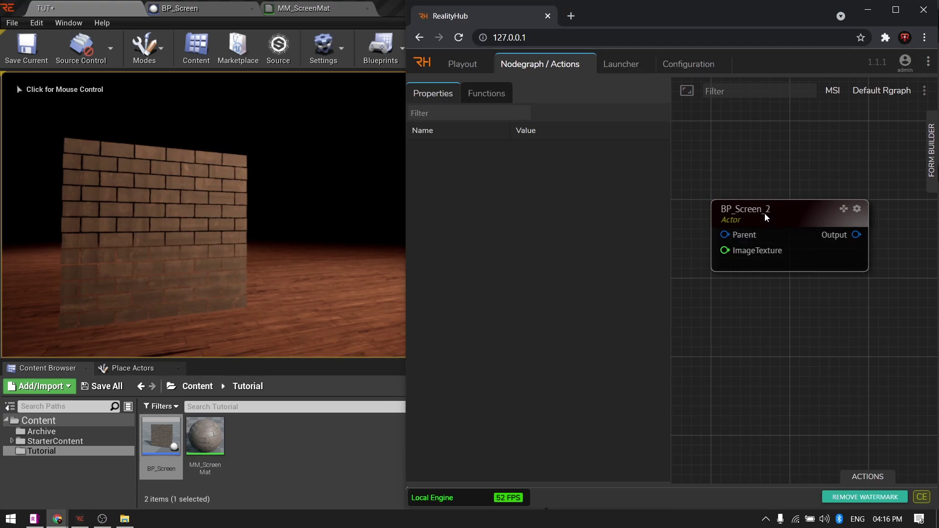
click(765, 217)
drag(804, 213, 814, 193)
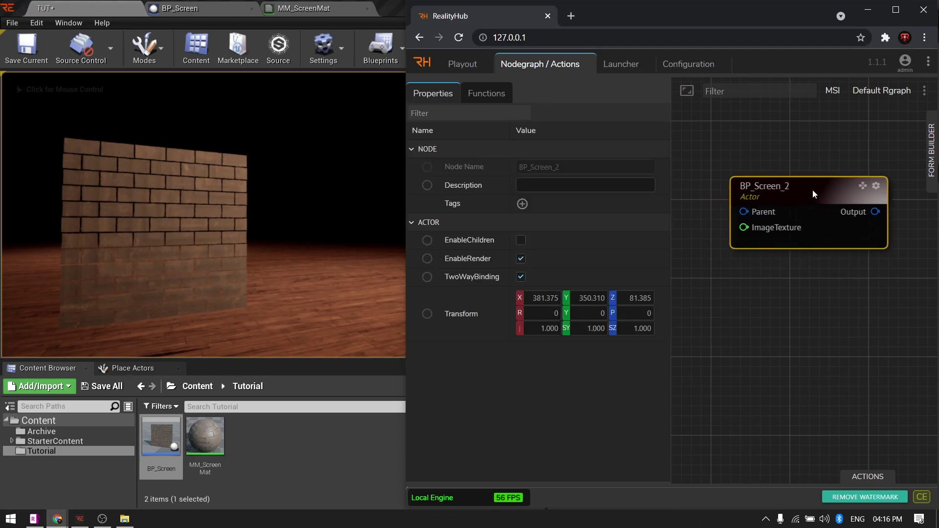
click(521, 258)
right_drag(745, 229, 827, 223)
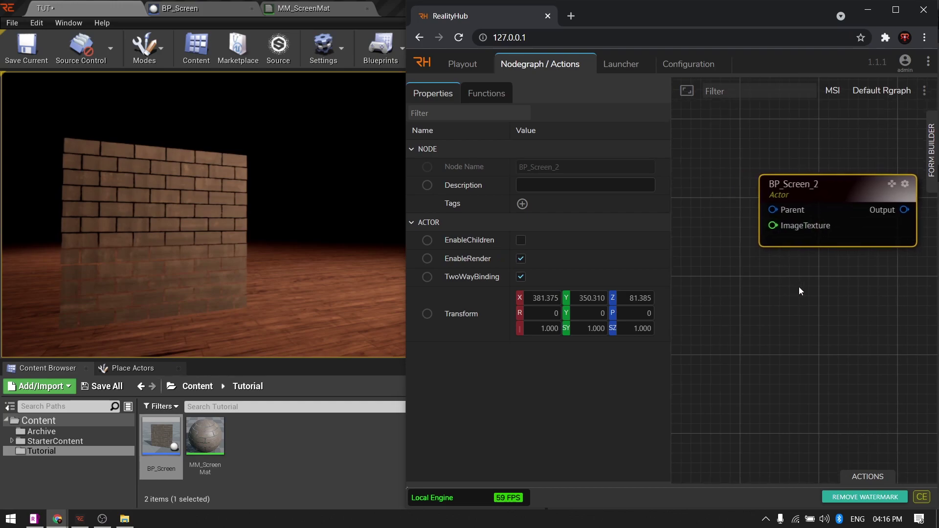
- Wire a new MediaInput node into BP_Screen_2's ImageTexture input
drag(829, 222, 743, 257)
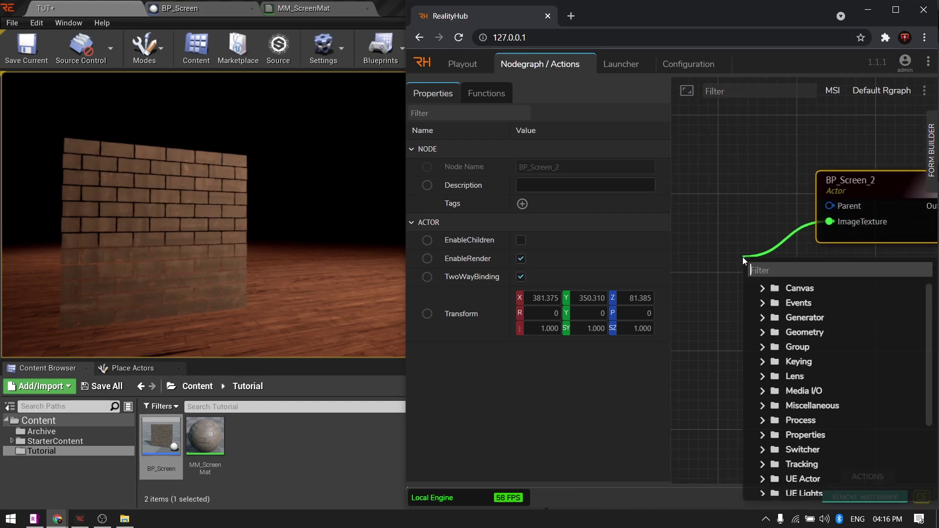
text(media)
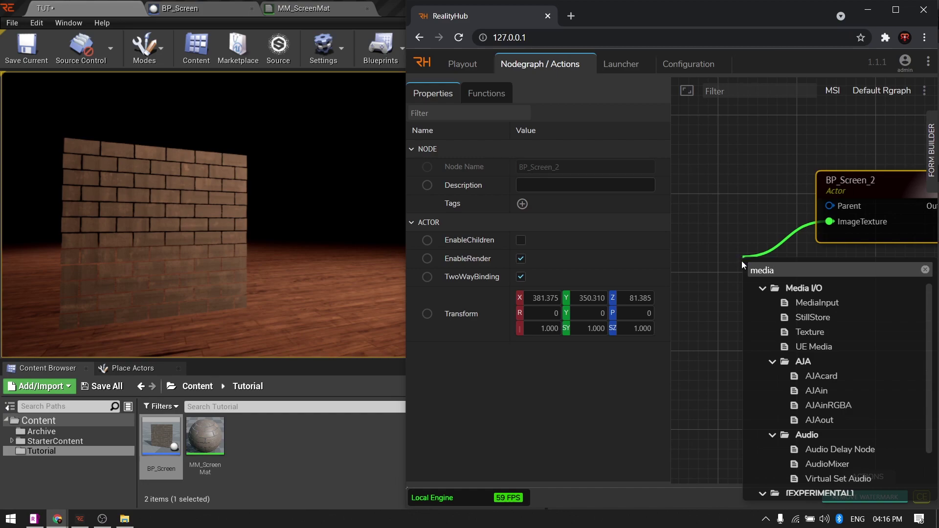
click(820, 305)
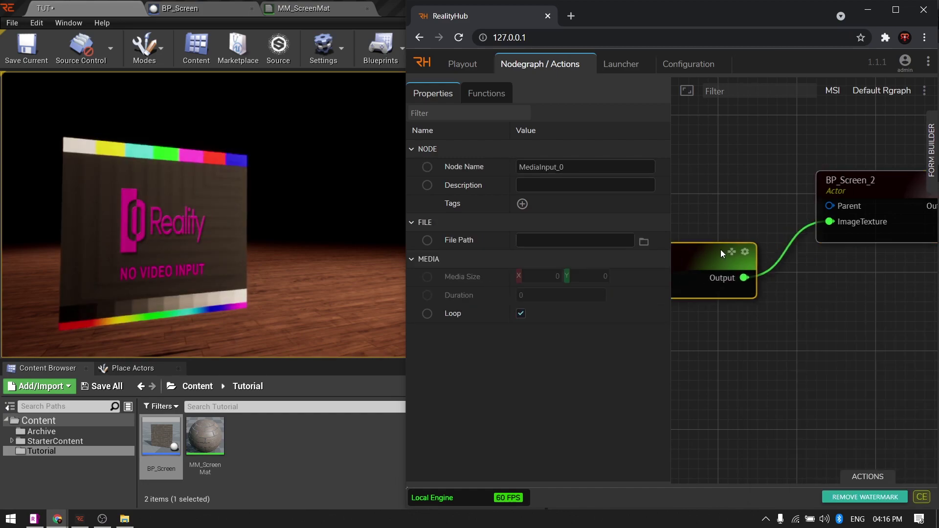
scroll(789, 382, down, 3)
right_click(795, 366)
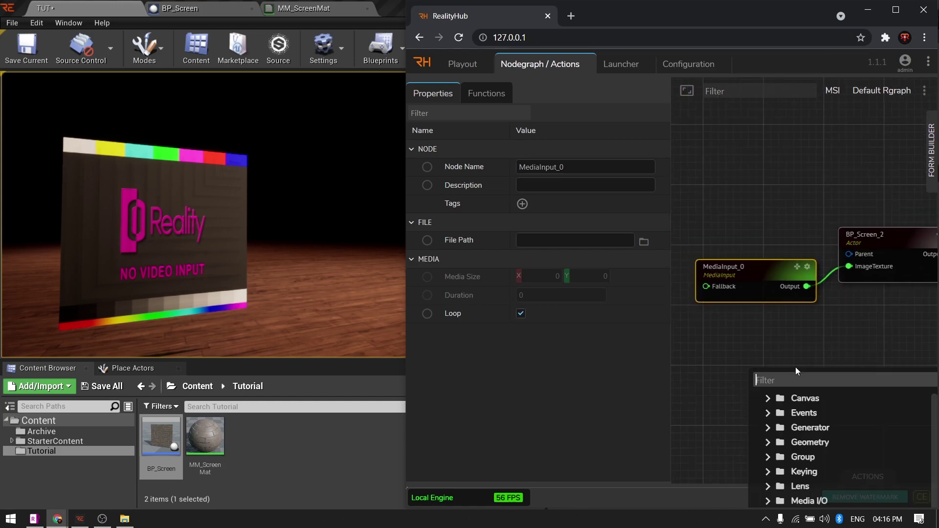
- Browse to Assets > Wrestlers and load Batista.png into the MediaInput node
click(646, 243)
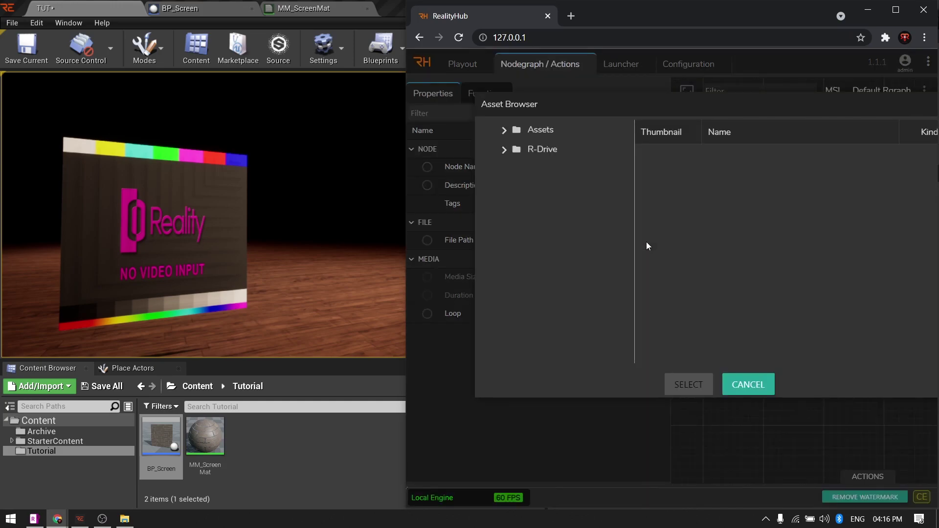
click(505, 130)
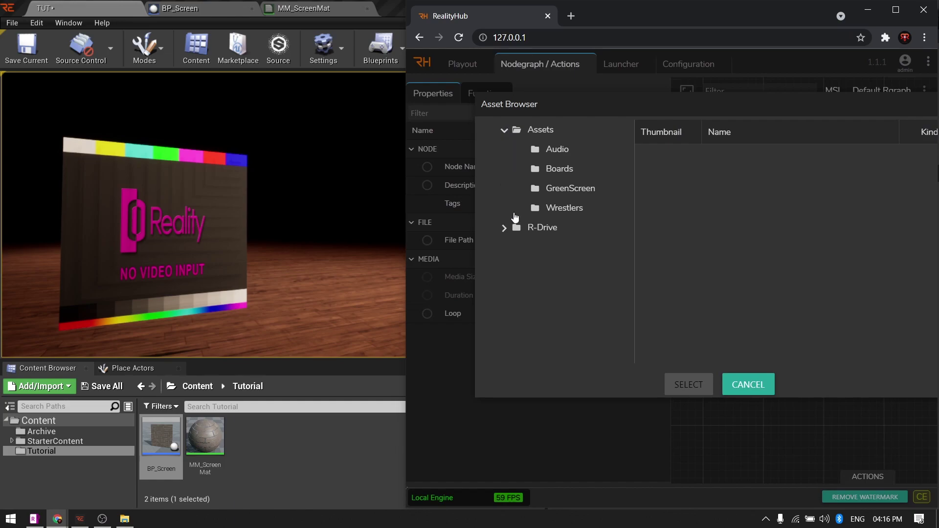
click(553, 211)
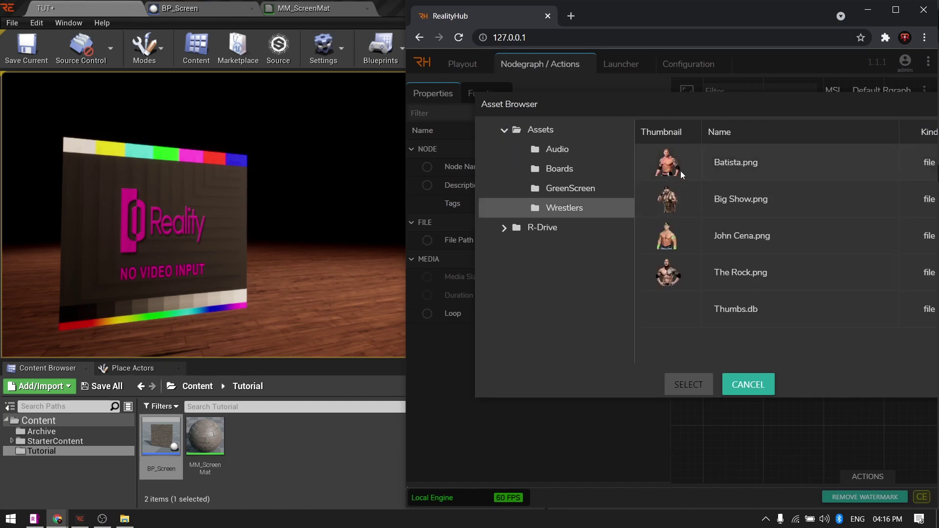
click(675, 152)
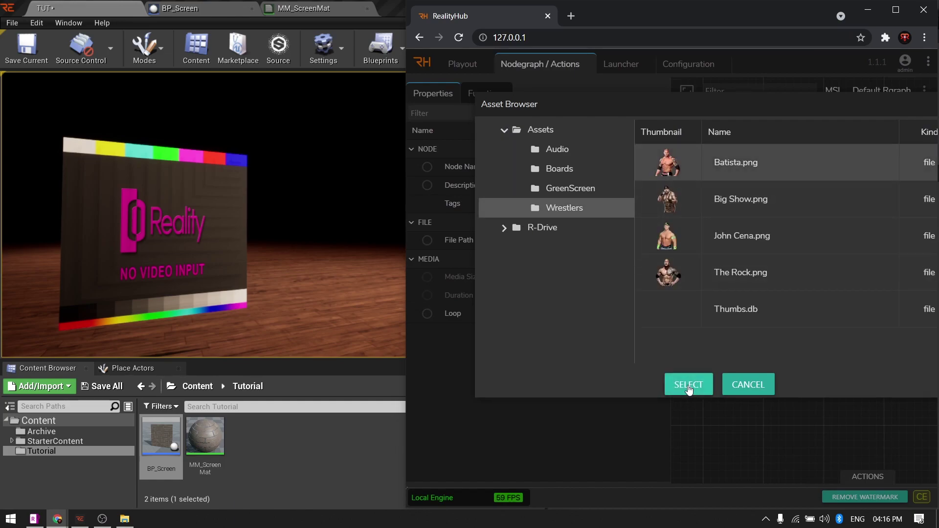
click(689, 385)
- Swap the MediaInput image to Big Show.png, then to John Cena.png
click(643, 240)
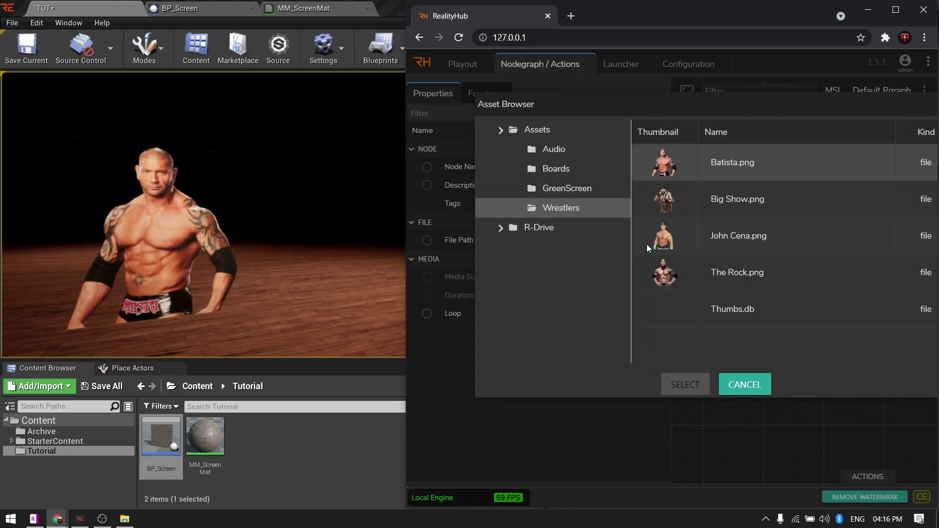
click(668, 200)
click(689, 387)
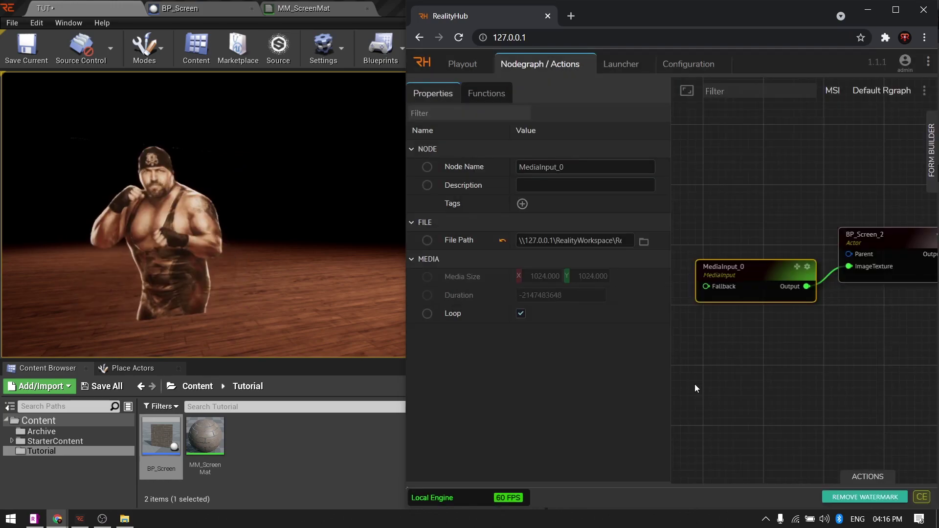
click(644, 241)
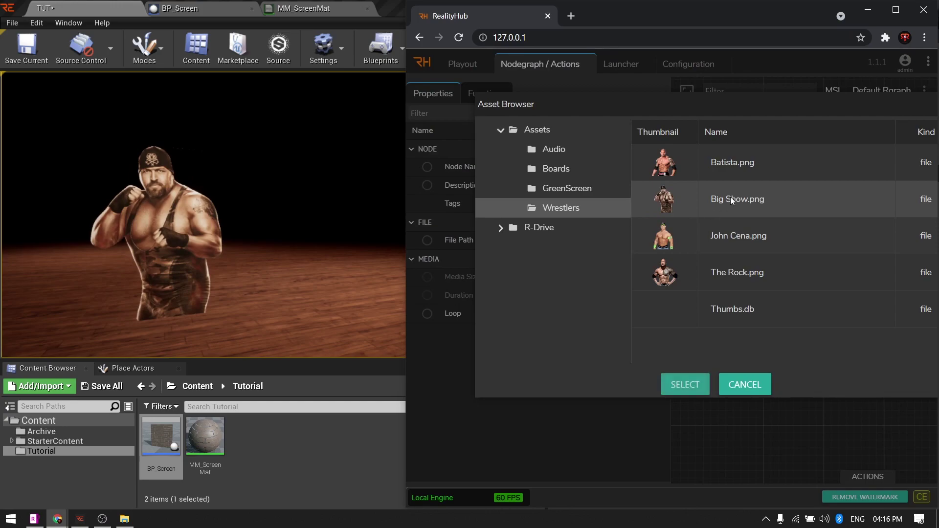
click(676, 237)
click(686, 383)
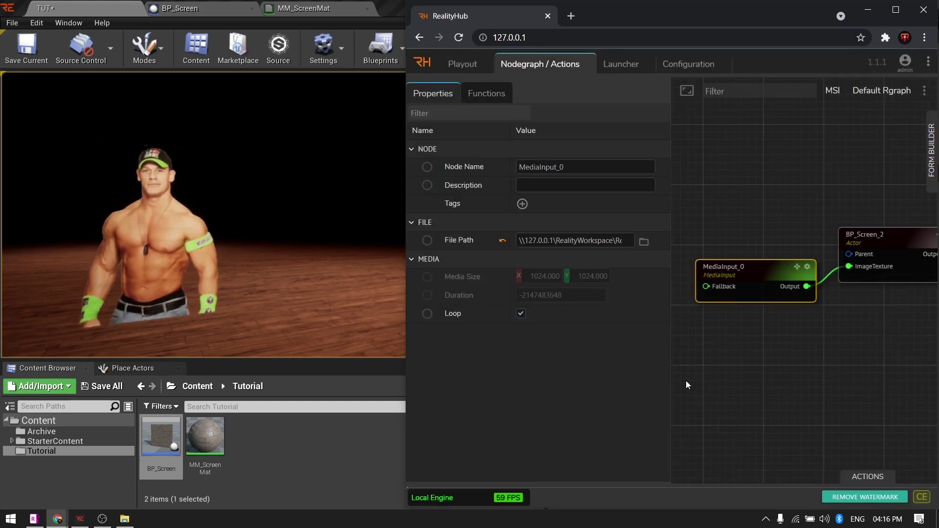
- Load another wrestler image, then John Cena.png again, finishing on Big Show.png
click(644, 246)
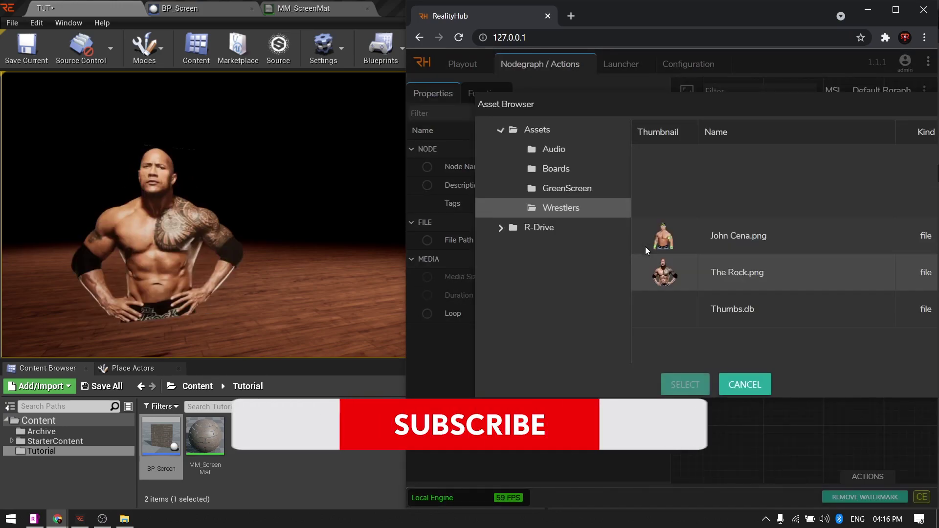
click(674, 236)
click(686, 384)
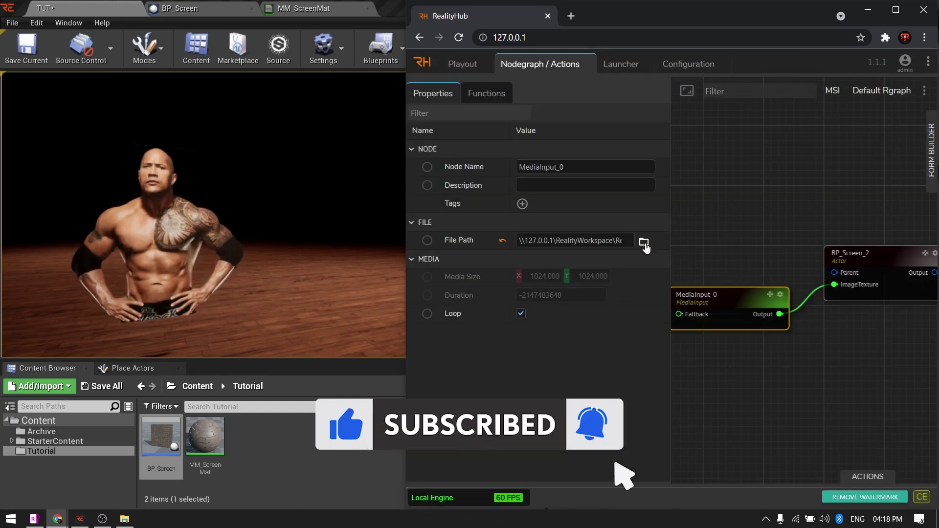
click(645, 244)
click(664, 234)
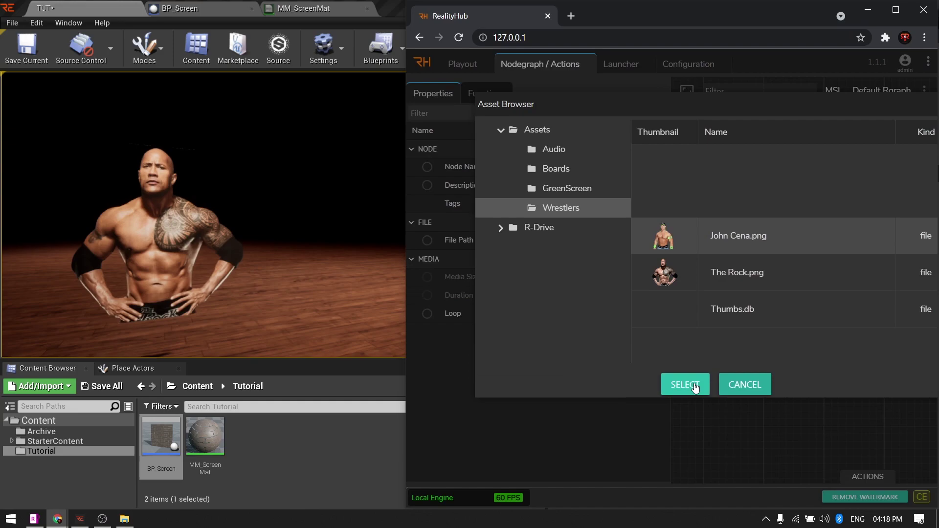
click(684, 384)
click(648, 244)
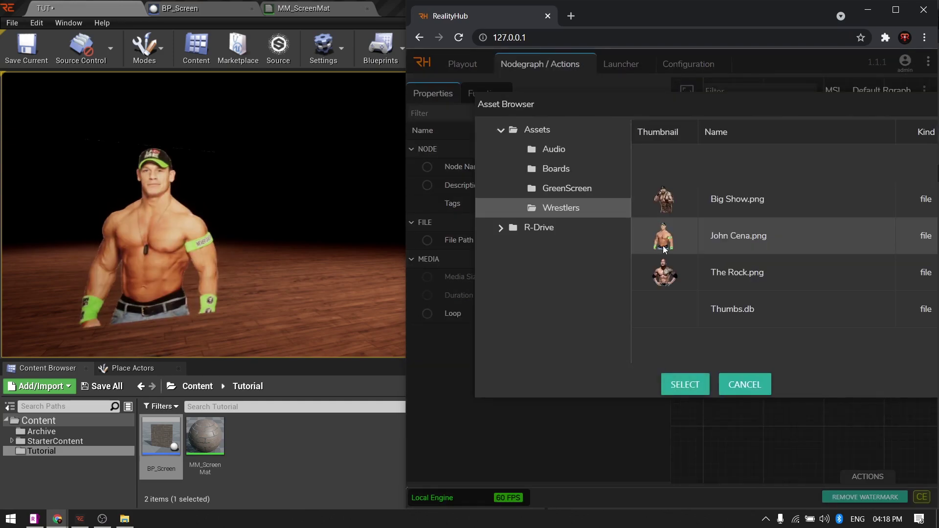
double_click(672, 206)
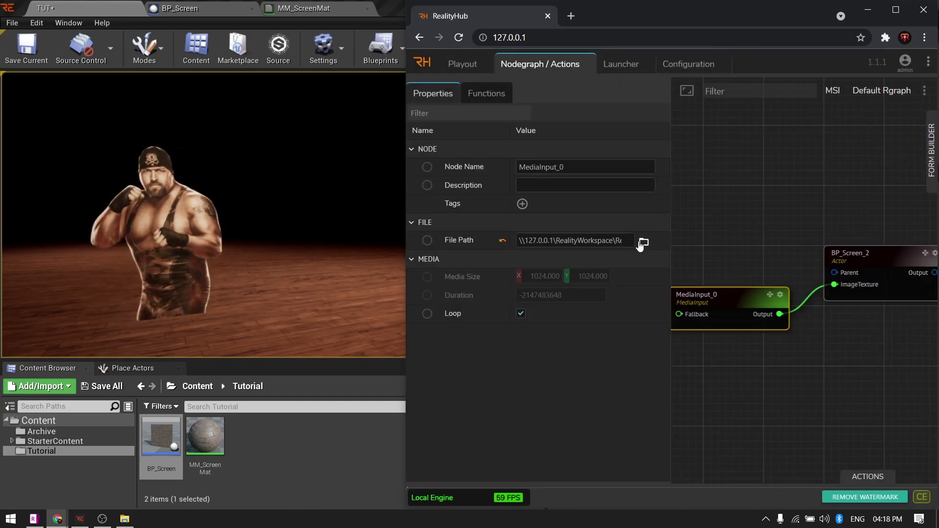